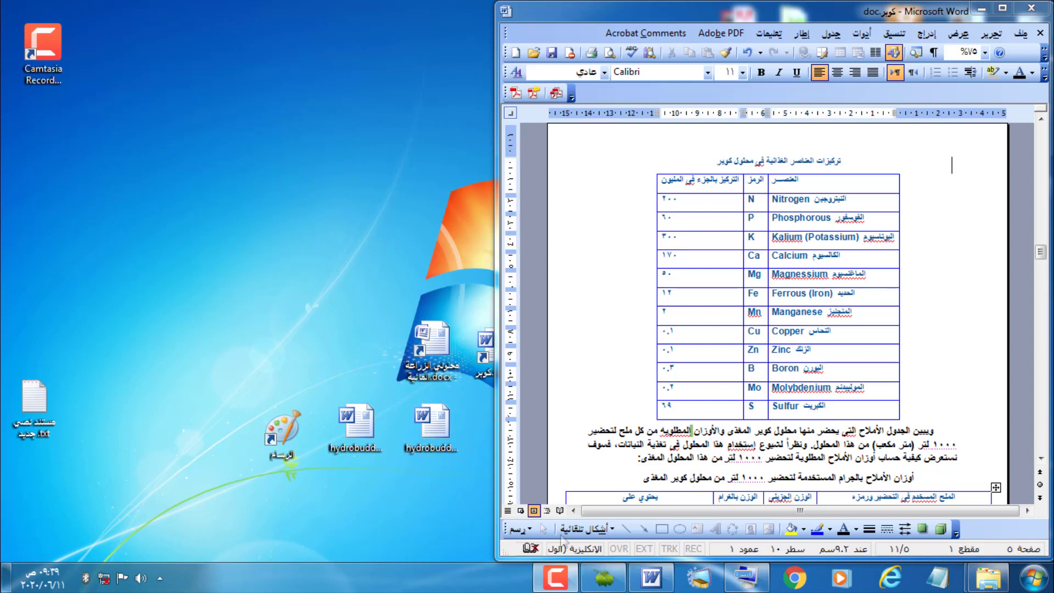
# Switch to HydroBuddy, close the substance selection window and reload the currently selected custom formulation from the database
pyautogui.moveTo(602, 587)
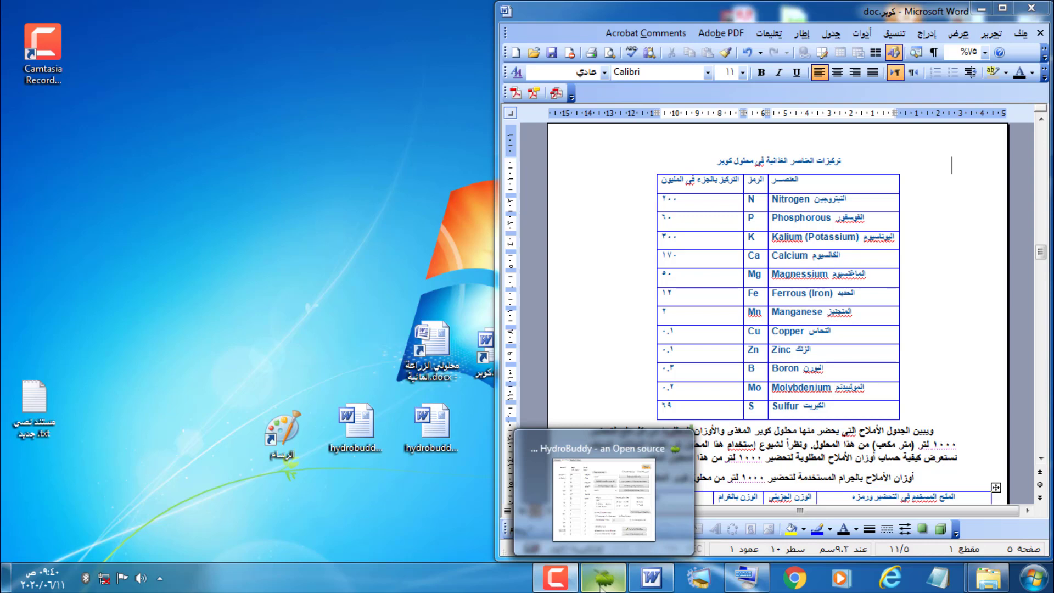
pyautogui.click(603, 583)
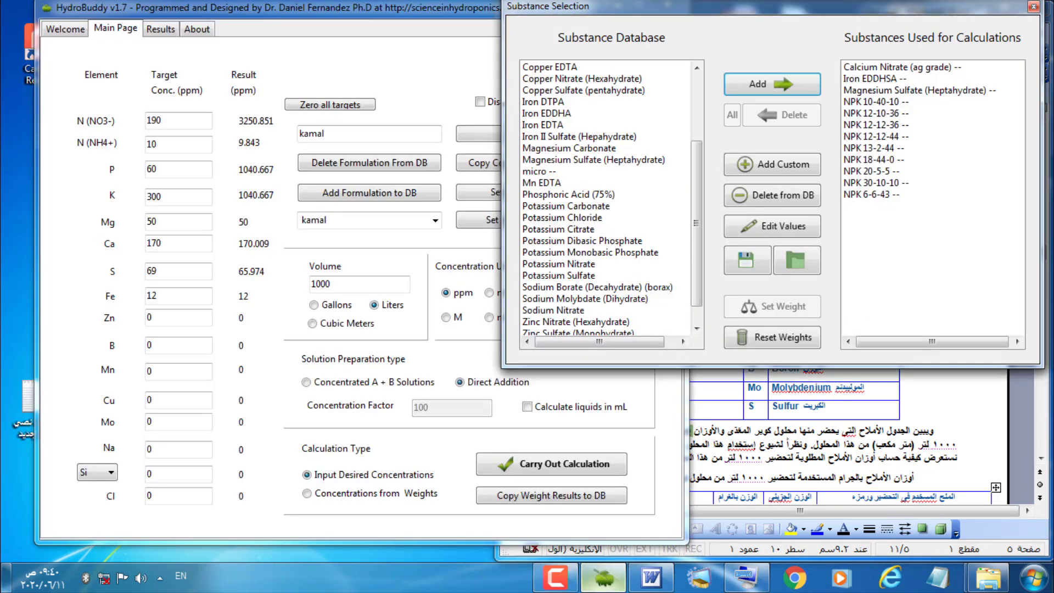
pyautogui.moveTo(545, 13); pyautogui.dragTo(435, 102)
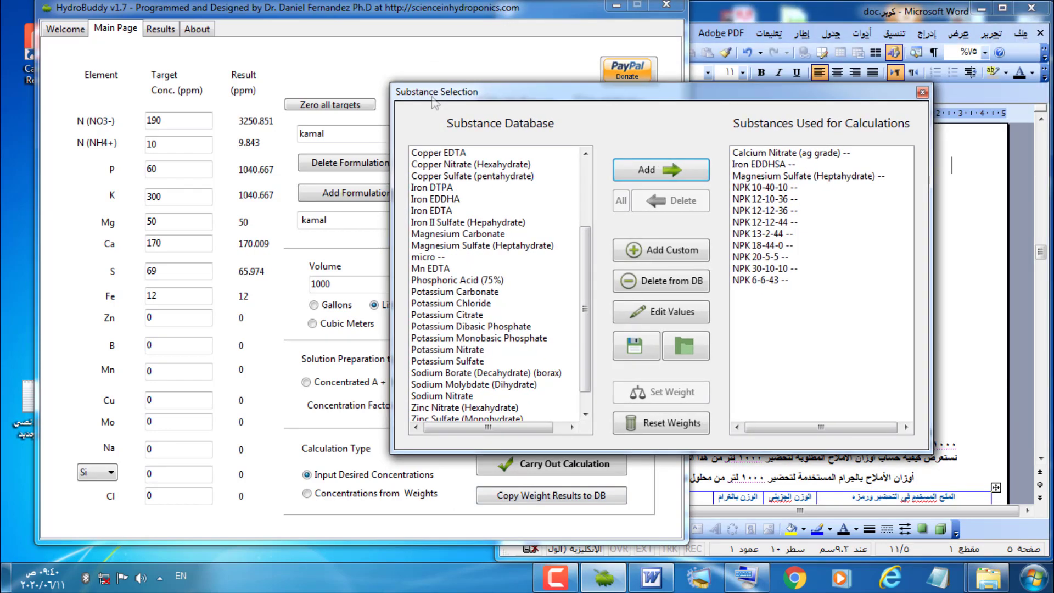
pyautogui.hotkey('alt', 'F4')
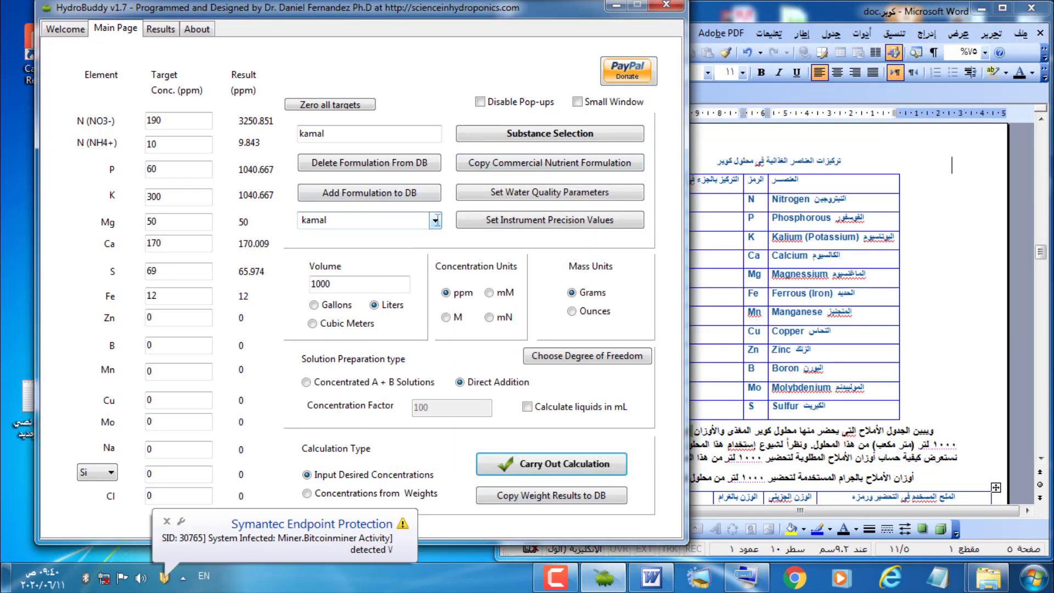
pyautogui.click(436, 221)
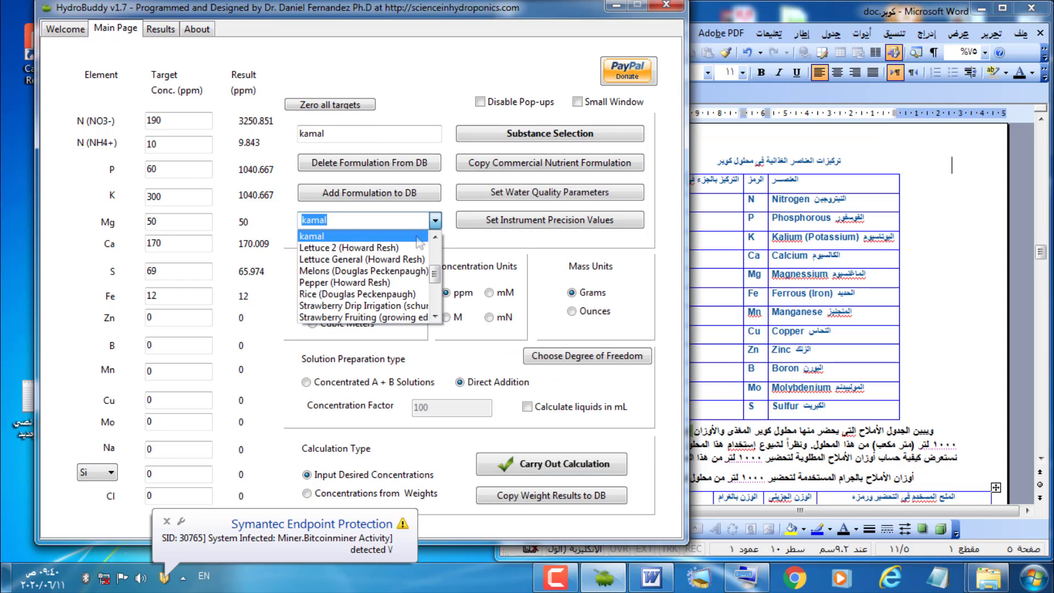
pyautogui.click(419, 237)
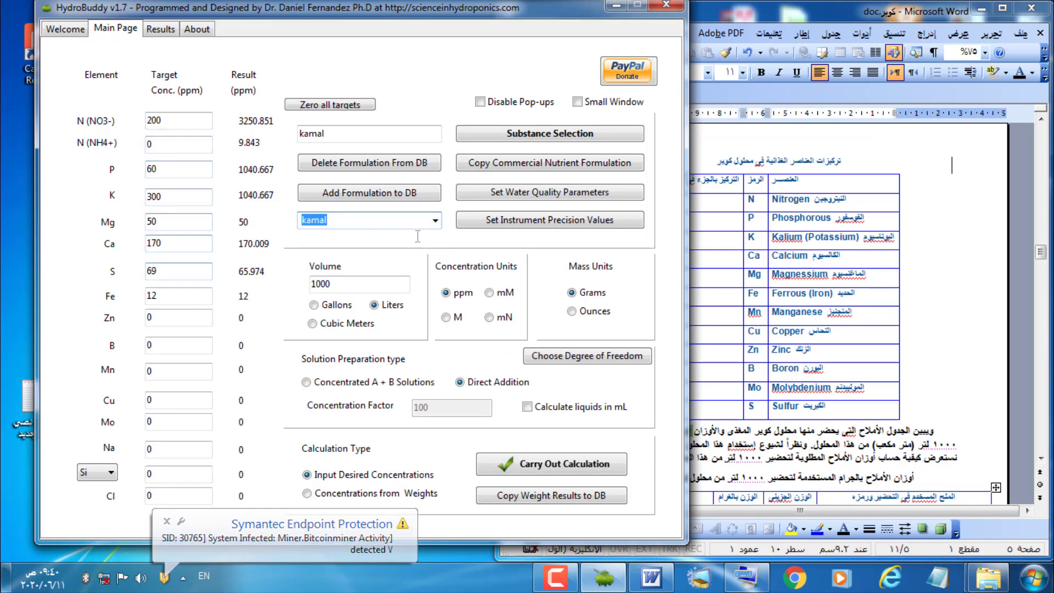
# Compare the Cooper solution's nutrient concentration table in Word with the target concentrations, and return to HydroBuddy
pyautogui.click(649, 583)
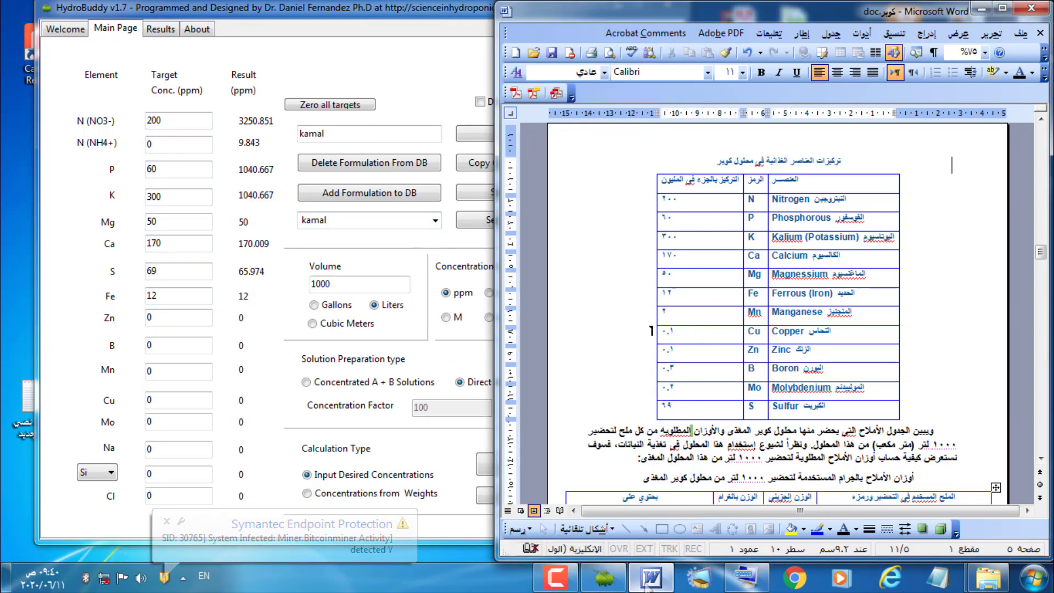
pyautogui.hotkey('alt', 'shift')
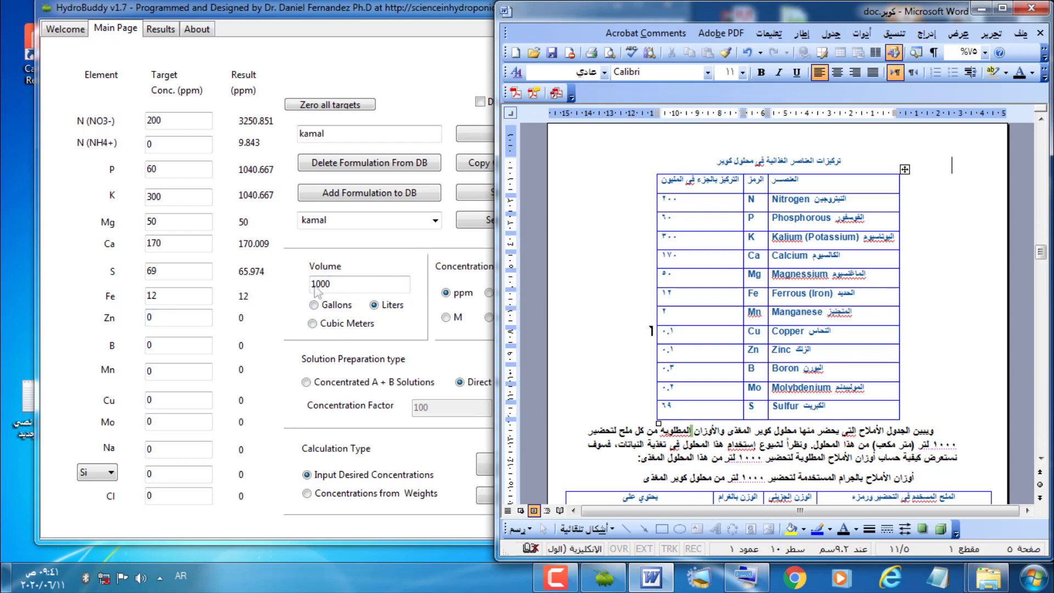
pyautogui.click(175, 285)
pyautogui.click(440, 181)
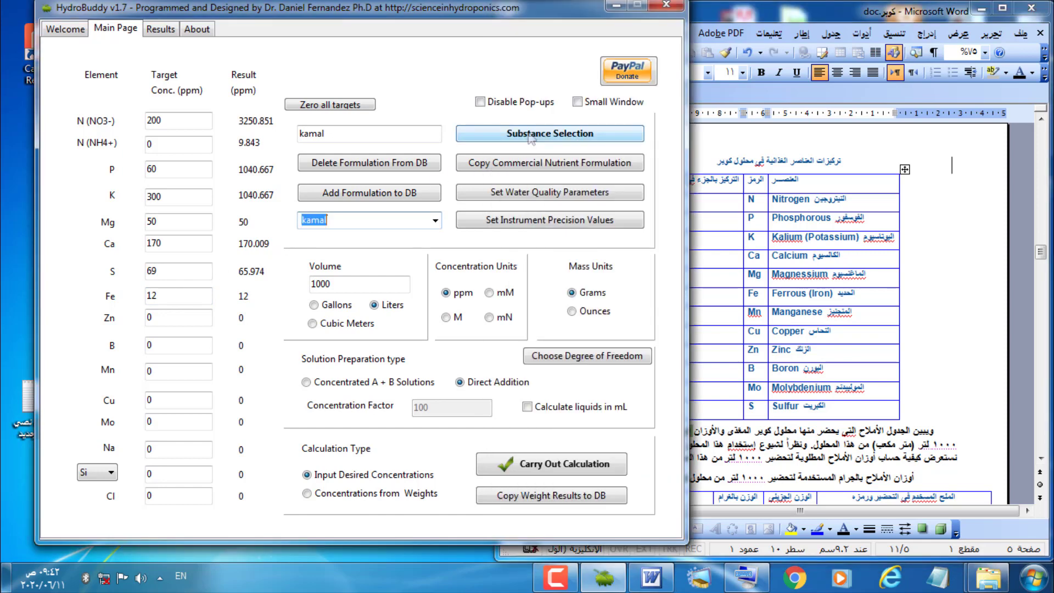
# Inspect the custom Calcium Nitrate (ag grade) composition by temporarily returning it to the substance database, and add it back to the used substances
pyautogui.click(530, 135)
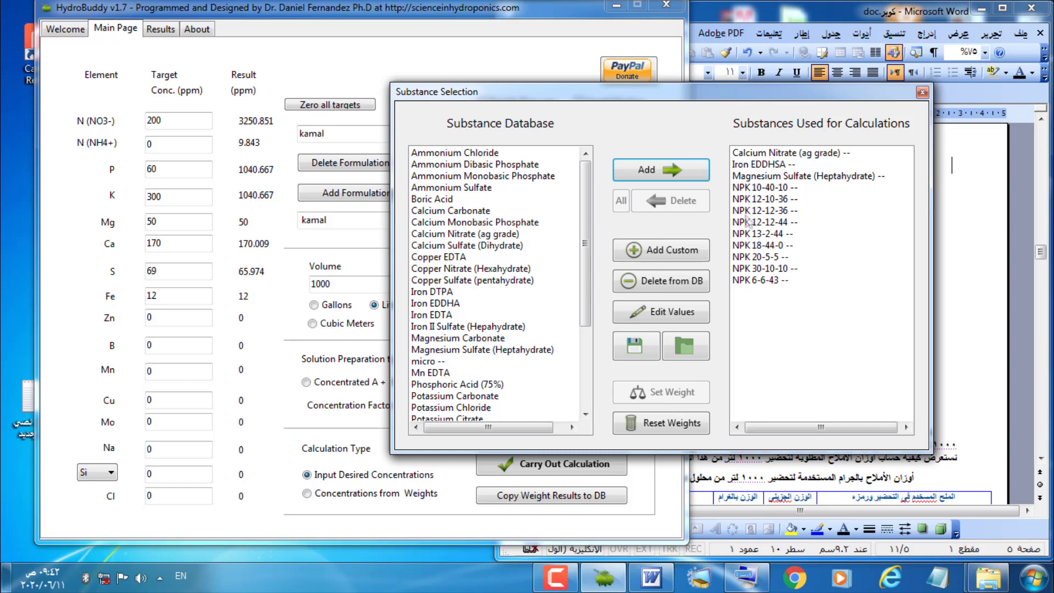
pyautogui.click(770, 155)
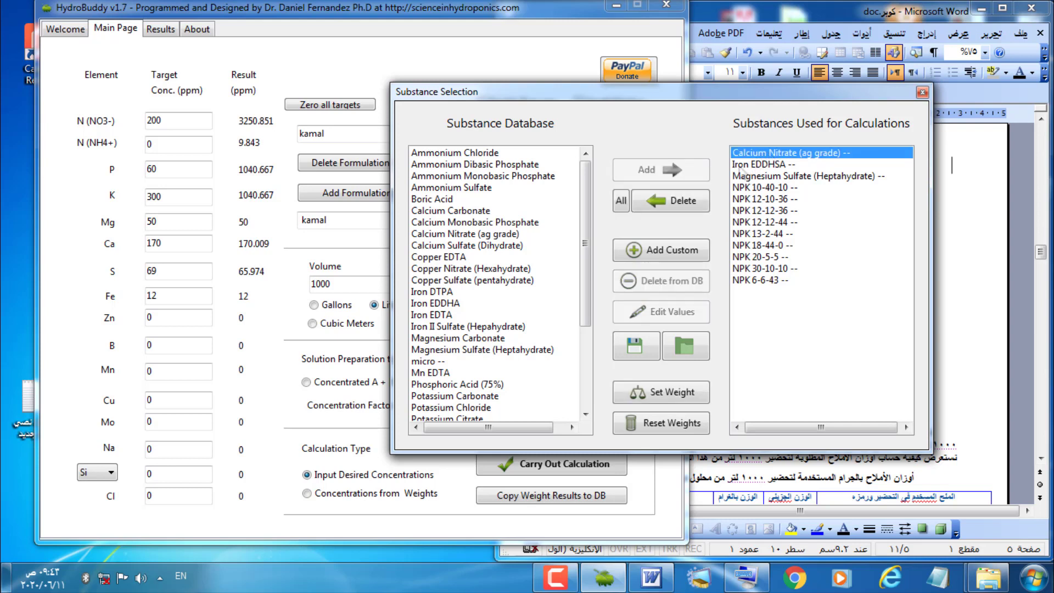
pyautogui.click(676, 205)
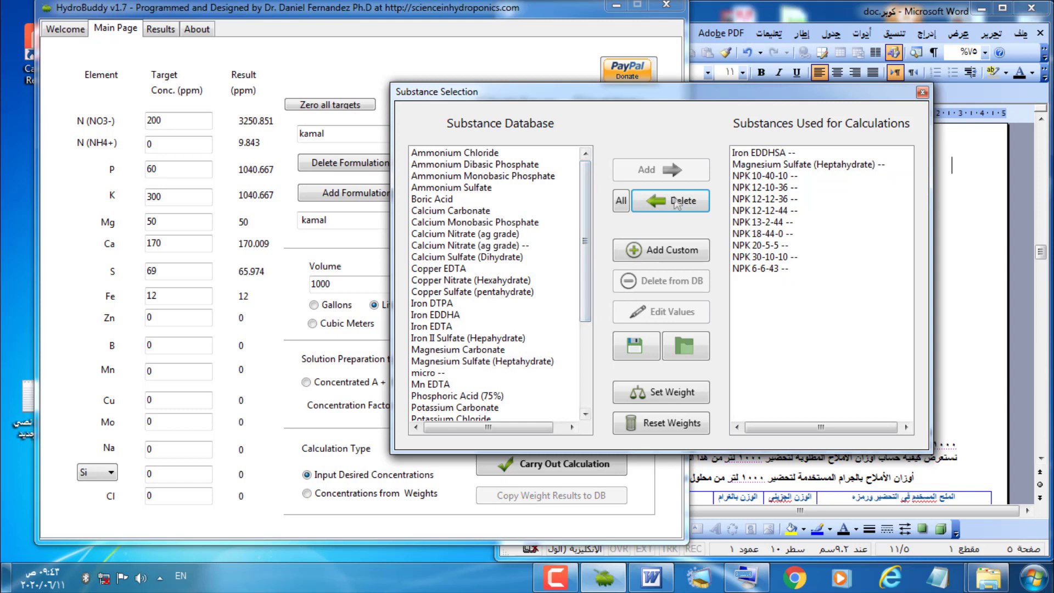
pyautogui.click(512, 247)
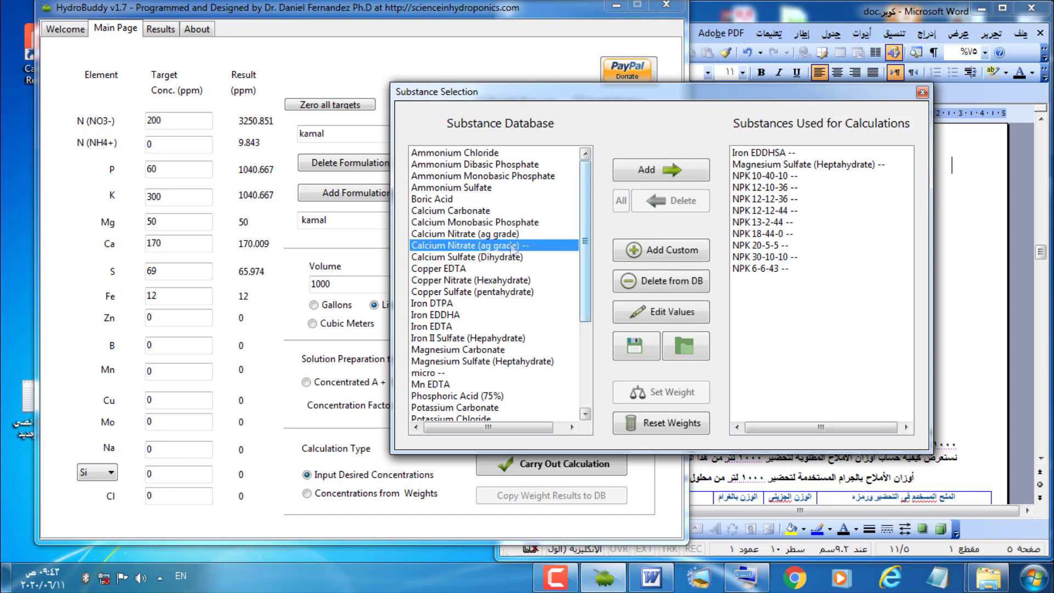
pyautogui.click(658, 321)
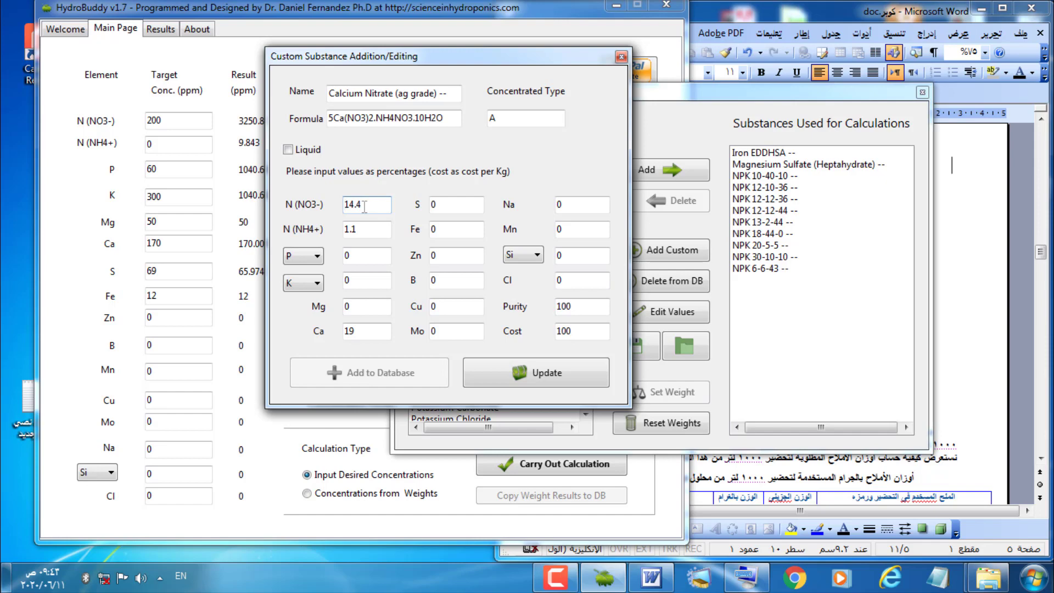
pyautogui.click(621, 57)
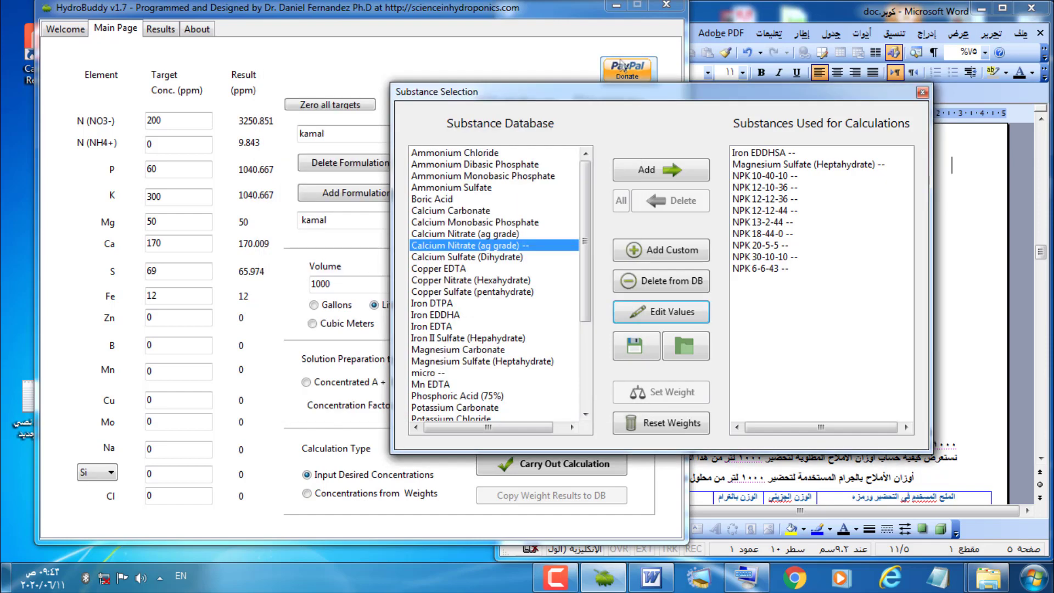
pyautogui.click(647, 167)
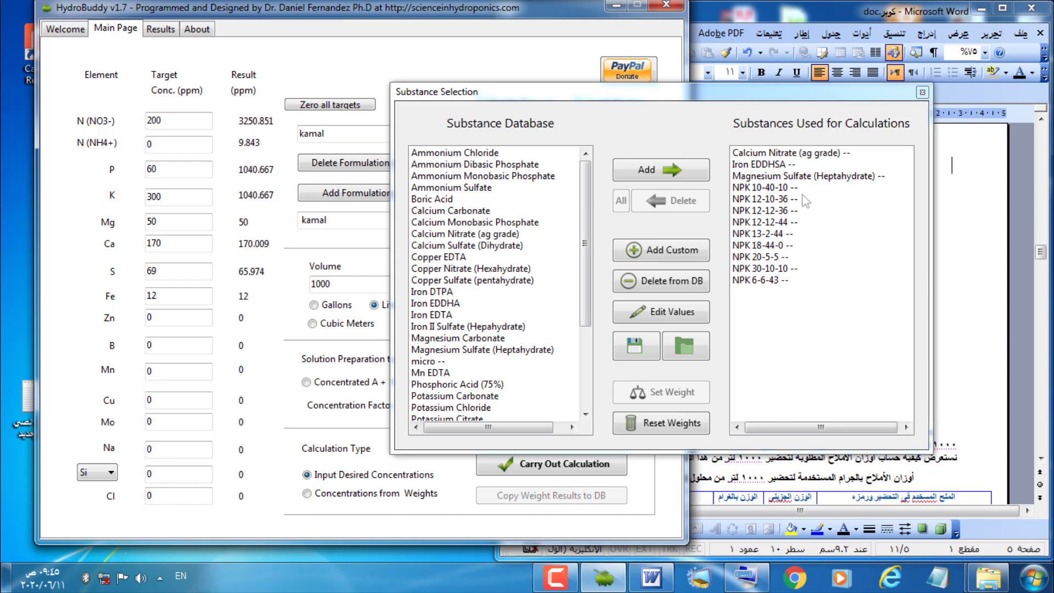
# Inspect the composition of NPK 12-12-36 by temporarily taking it out of the used substances, and add it back
pyautogui.click(360, 131)
pyautogui.click(781, 212)
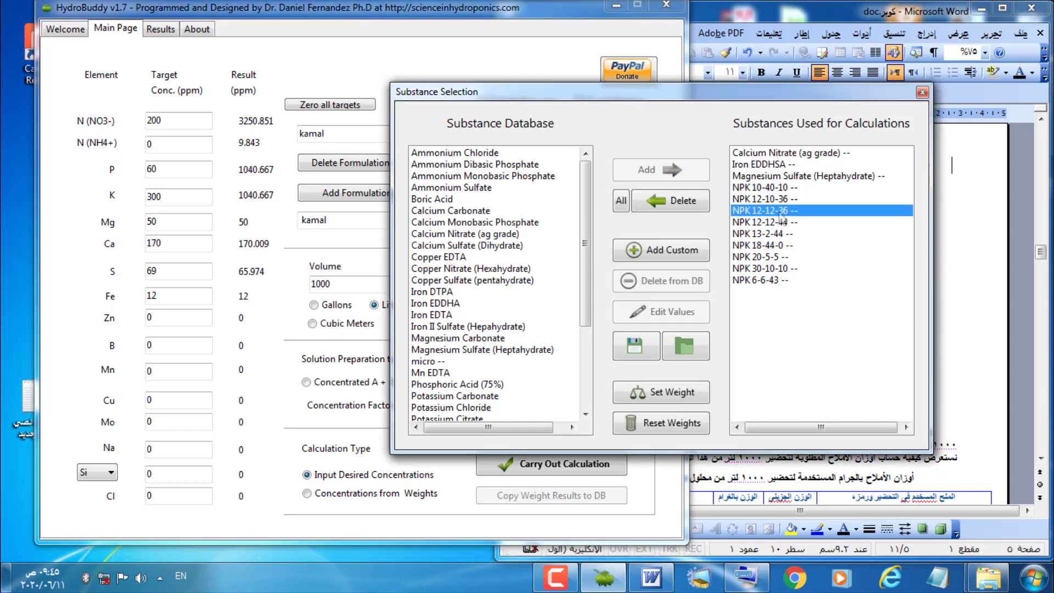
pyautogui.click(695, 207)
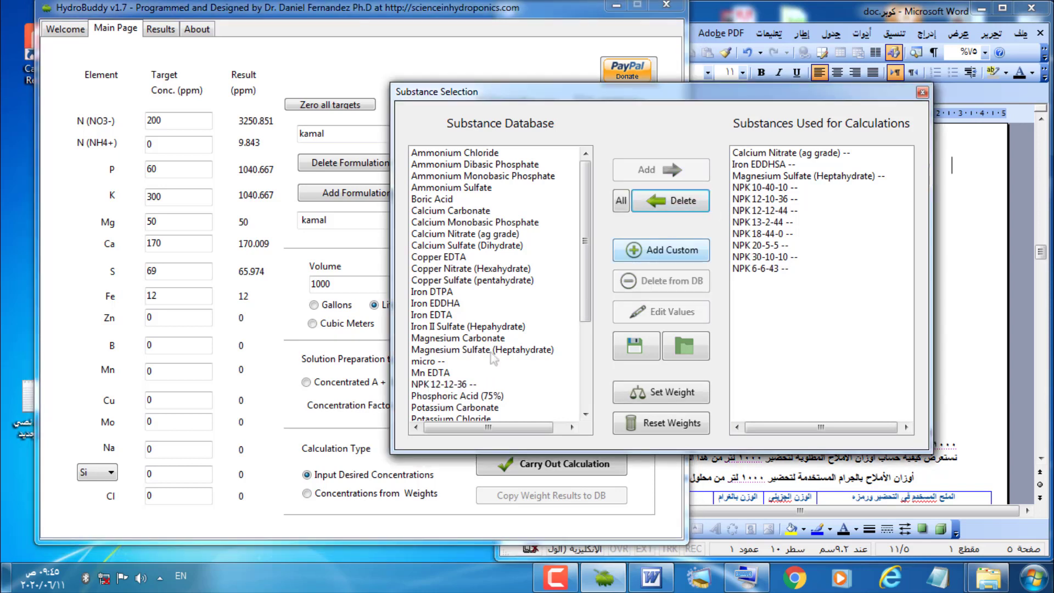
pyautogui.click(449, 385)
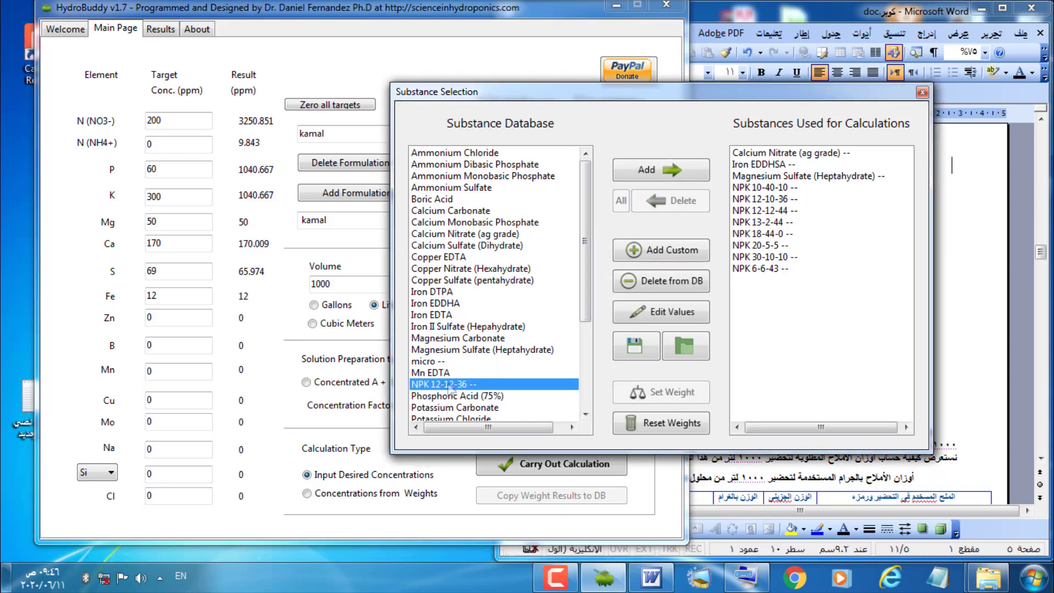
pyautogui.doubleClick(449, 386)
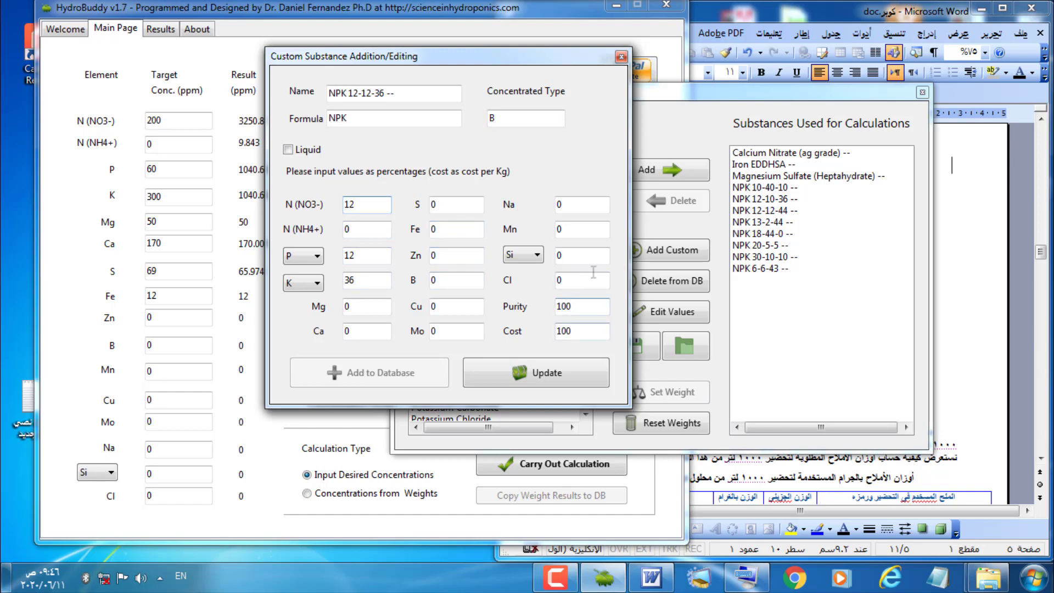
pyautogui.click(621, 57)
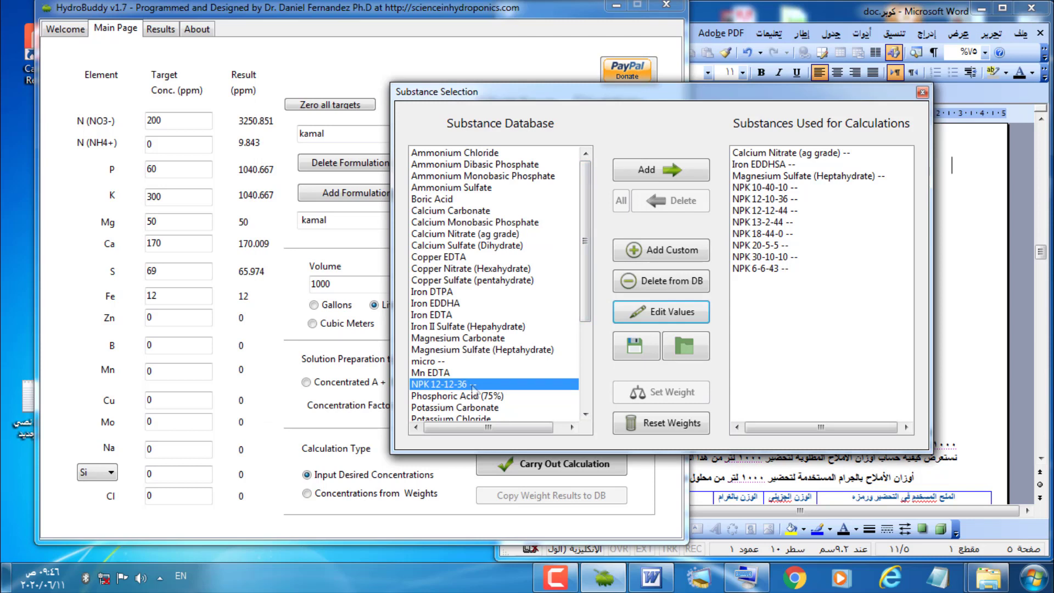
pyautogui.click(669, 174)
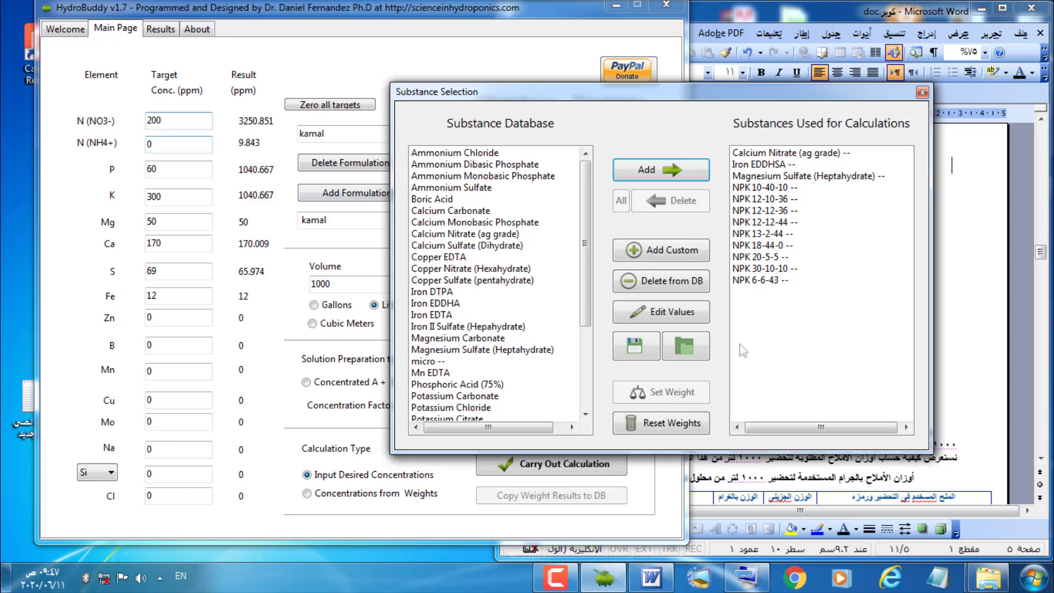
# Check the targets against the Word concentration table again, and reset the weights of all used substances in HydroBuddy
pyautogui.click(639, 578)
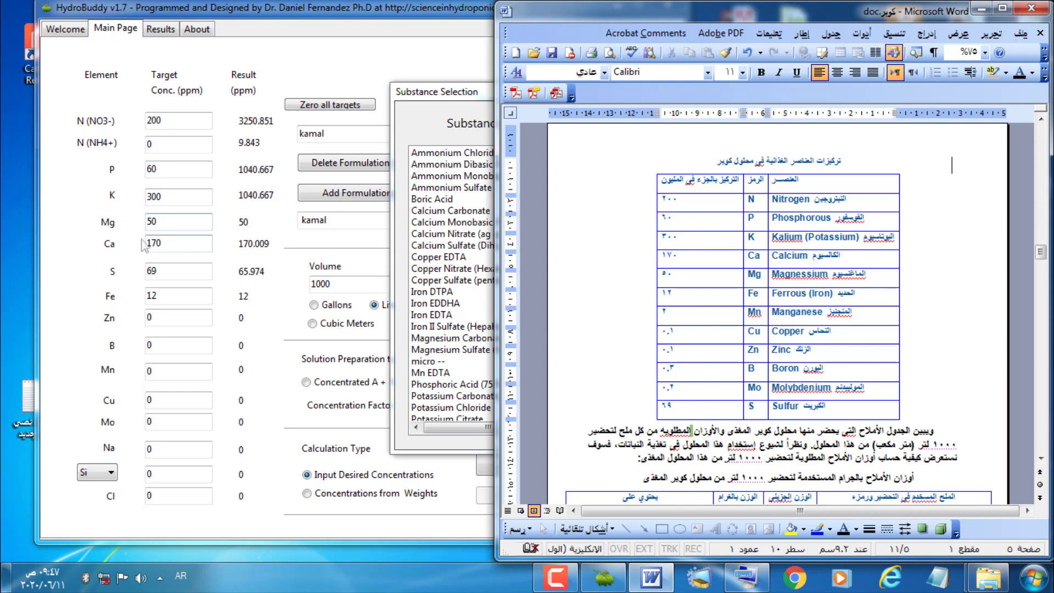
pyautogui.click(432, 107)
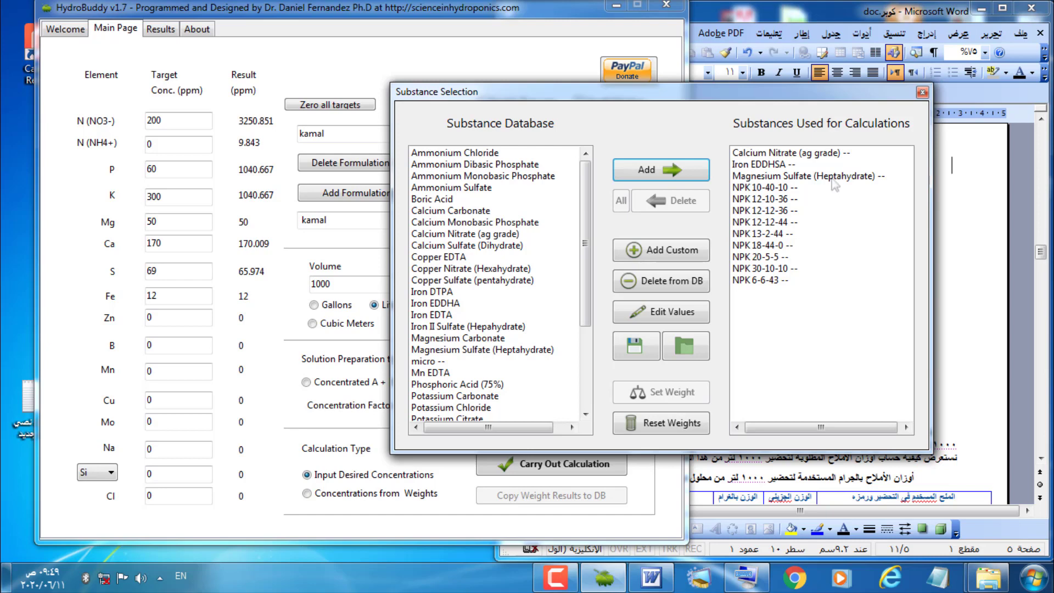
pyautogui.moveTo(802, 101); pyautogui.dragTo(827, 67)
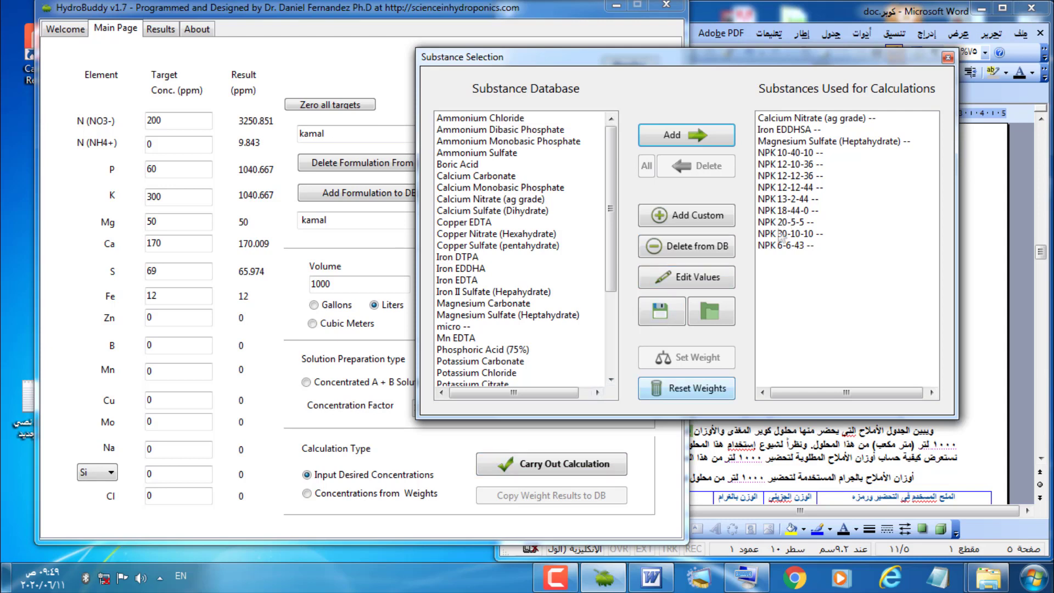
pyautogui.click(698, 388)
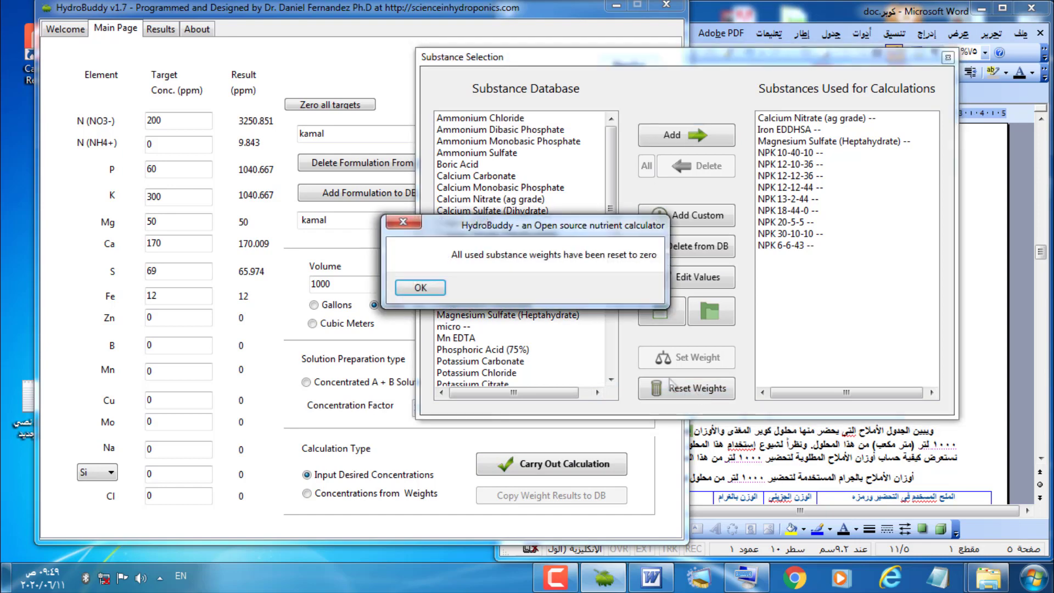
pyautogui.click(439, 287)
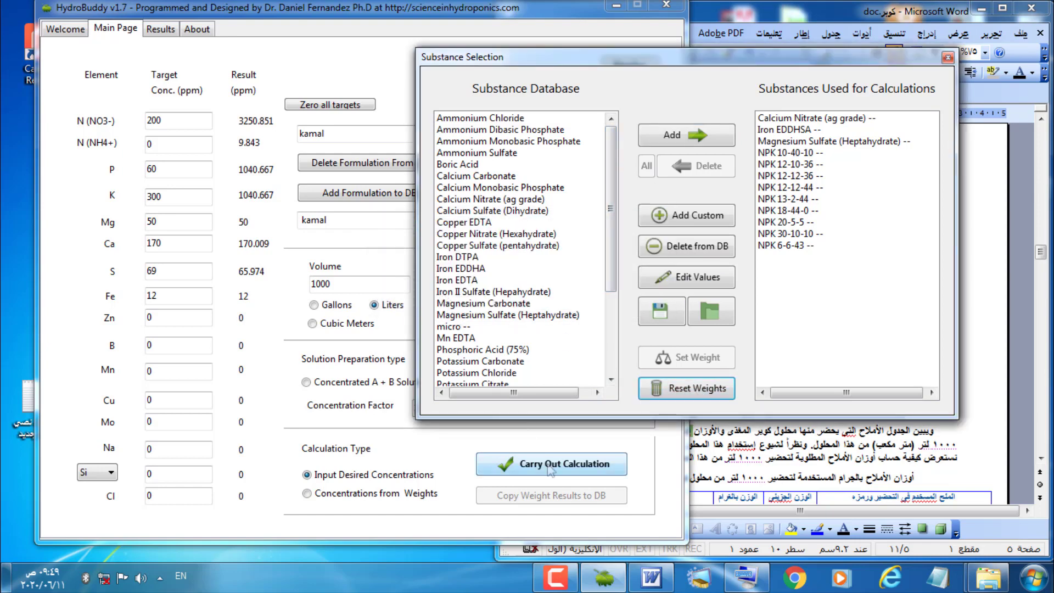
# Carry out the calculation for the desired concentrations in 1000 liters and dismiss all resulting notices
pyautogui.click(565, 466)
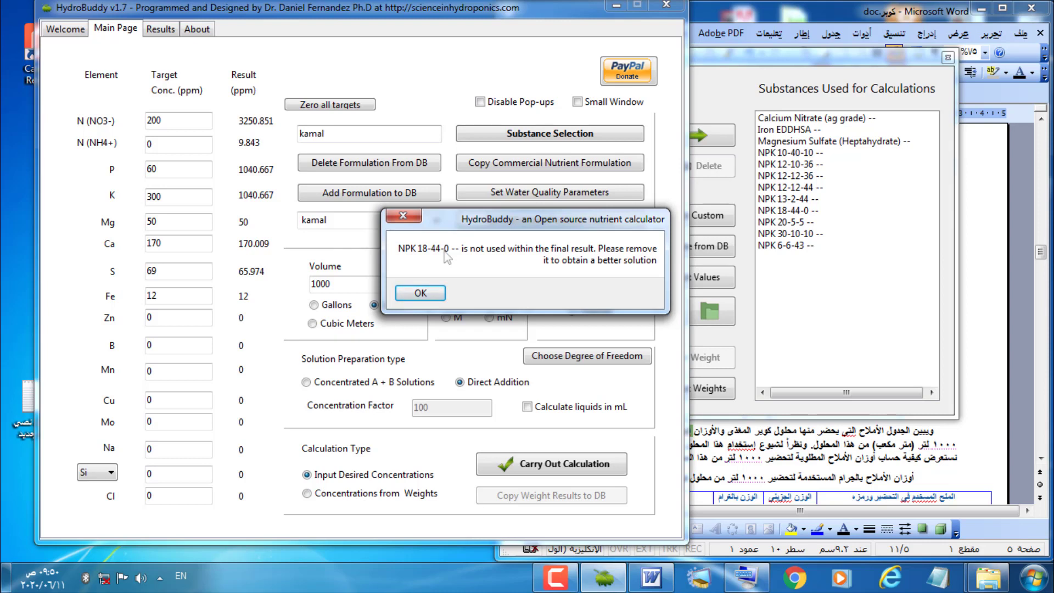
pyautogui.click(440, 296)
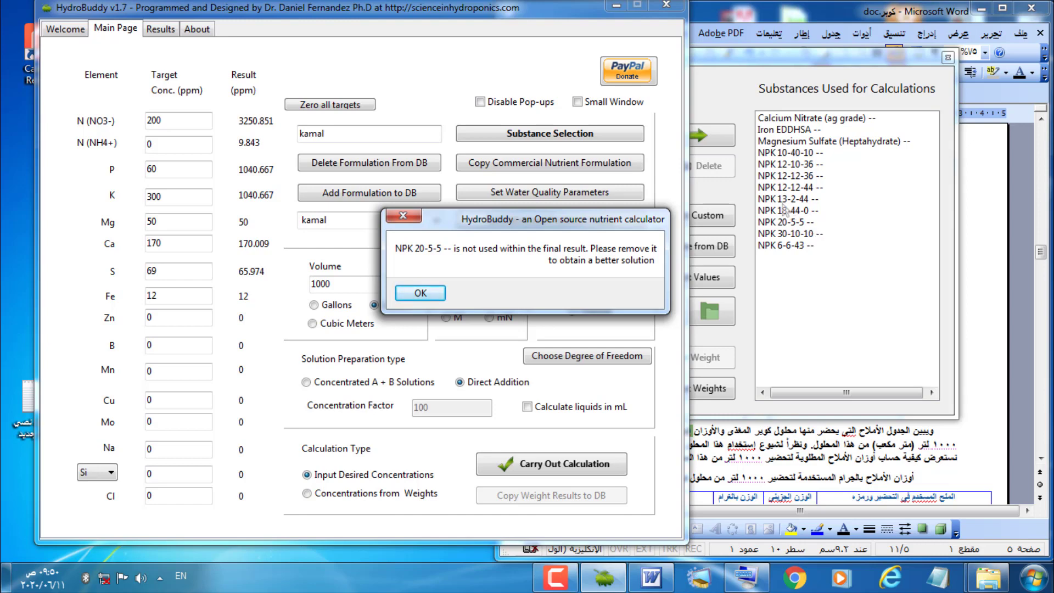
pyautogui.click(430, 295)
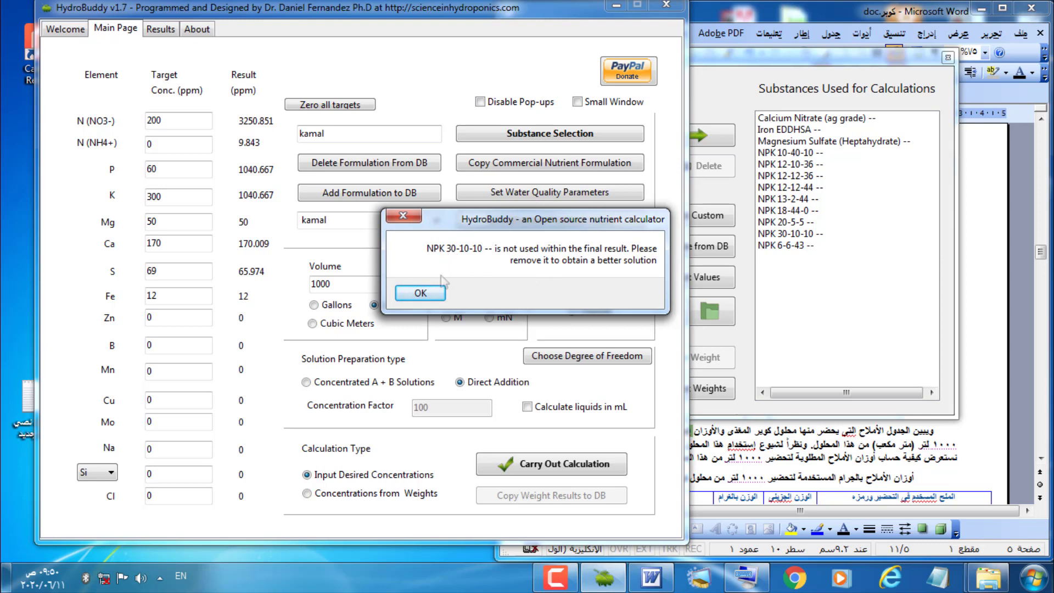
pyautogui.click(421, 293)
pyautogui.click(437, 296)
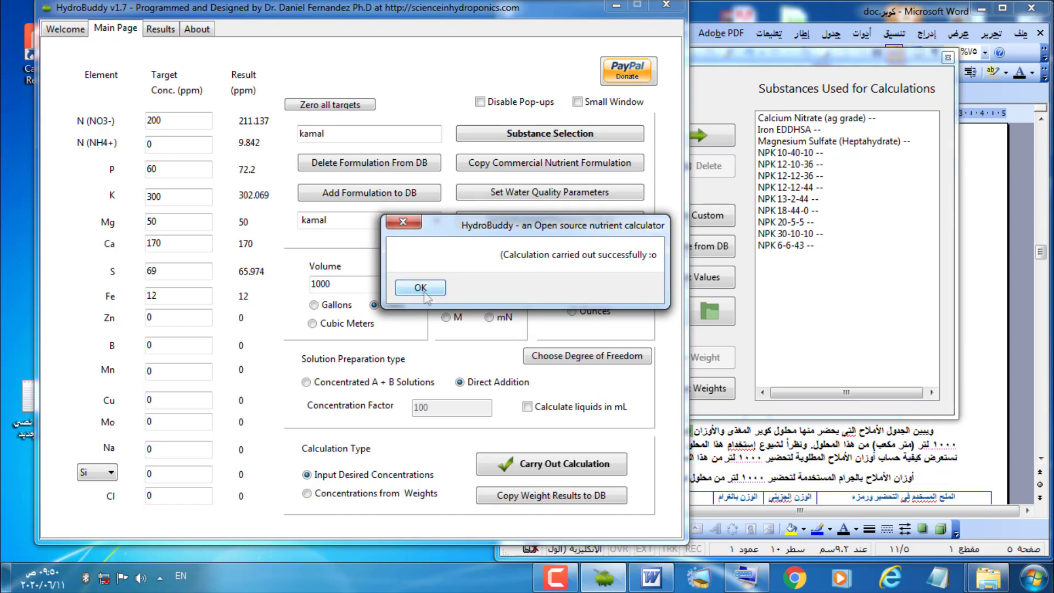
pyautogui.click(426, 297)
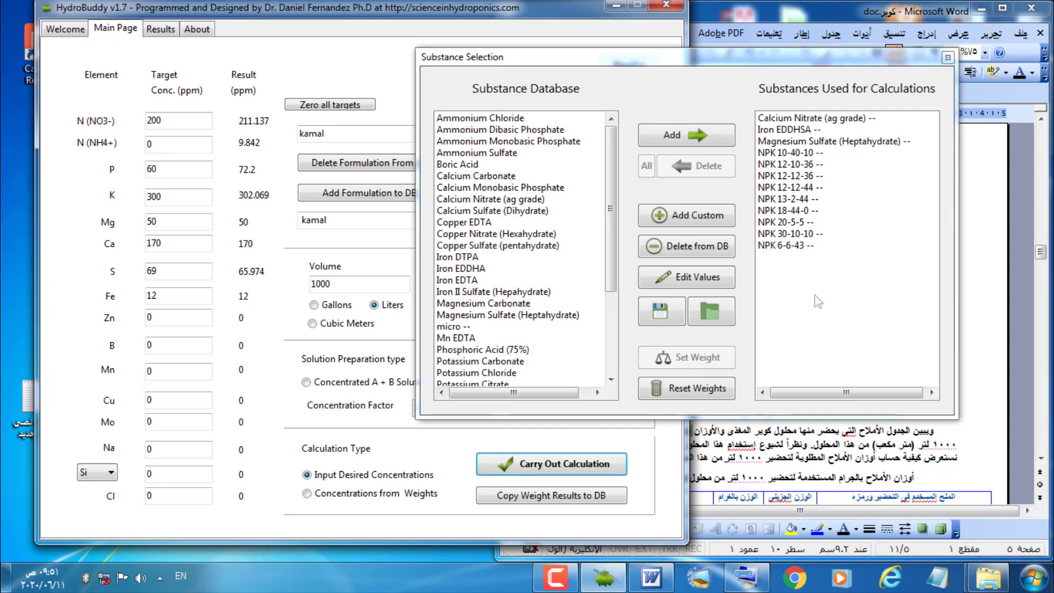
# Show the calculation results beside the substance selection and remove NPK 18-44-0 from the substances used for calculations
pyautogui.click(159, 30)
pyautogui.moveTo(482, 67); pyautogui.dragTo(633, 69)
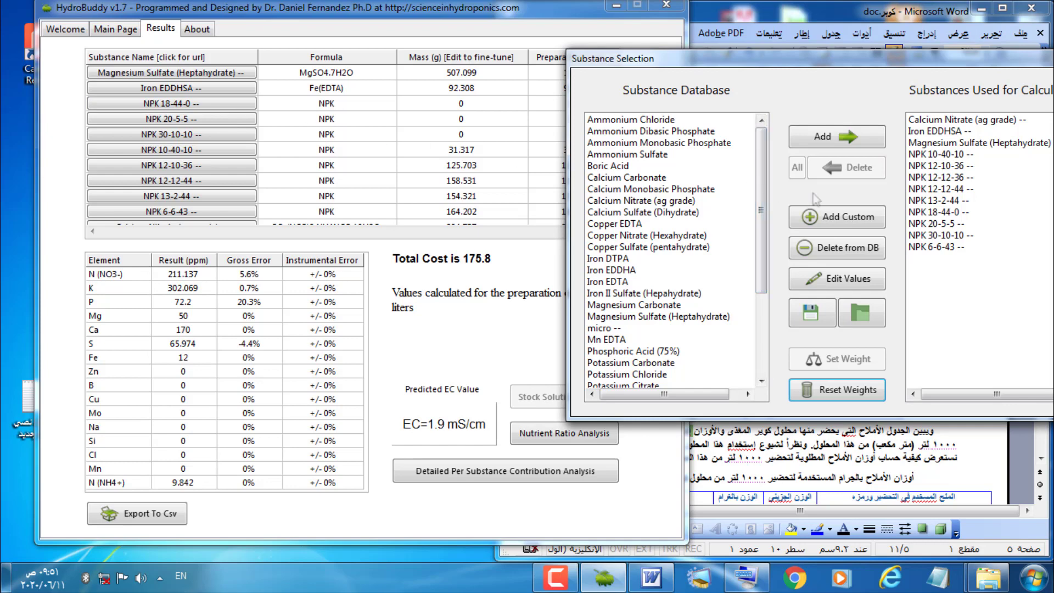
pyautogui.click(955, 215)
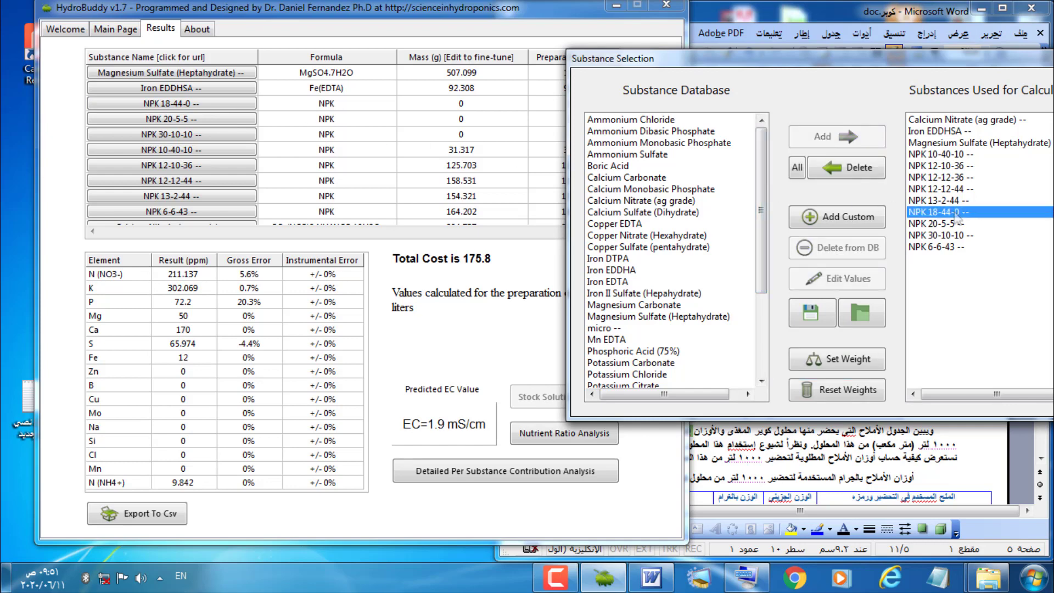
pyautogui.click(859, 170)
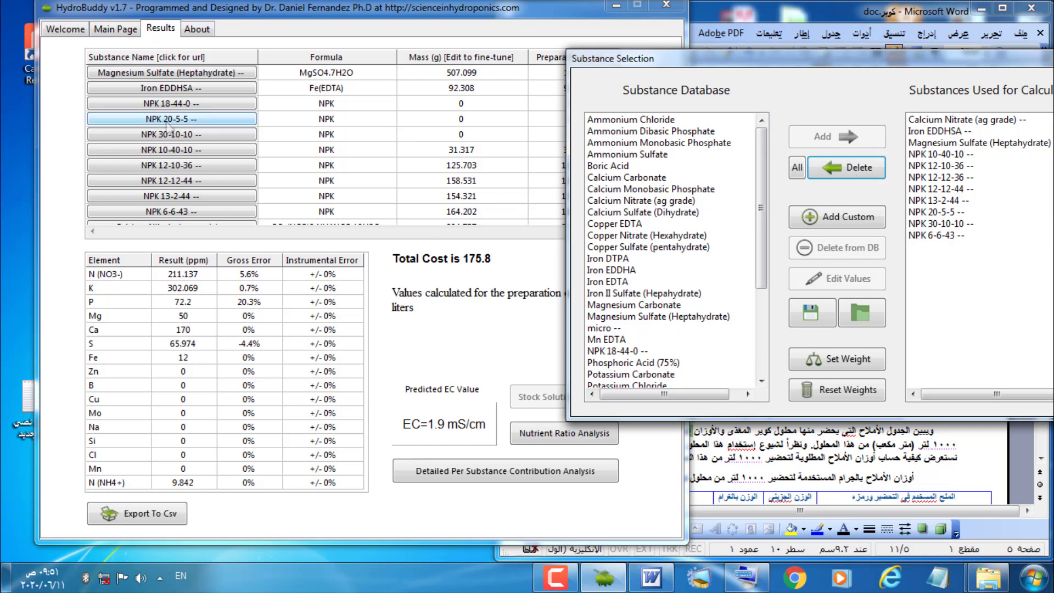
# Remove NPK 20-5-5 and NPK 30-10-10 from the substances used for calculations
pyautogui.click(947, 218)
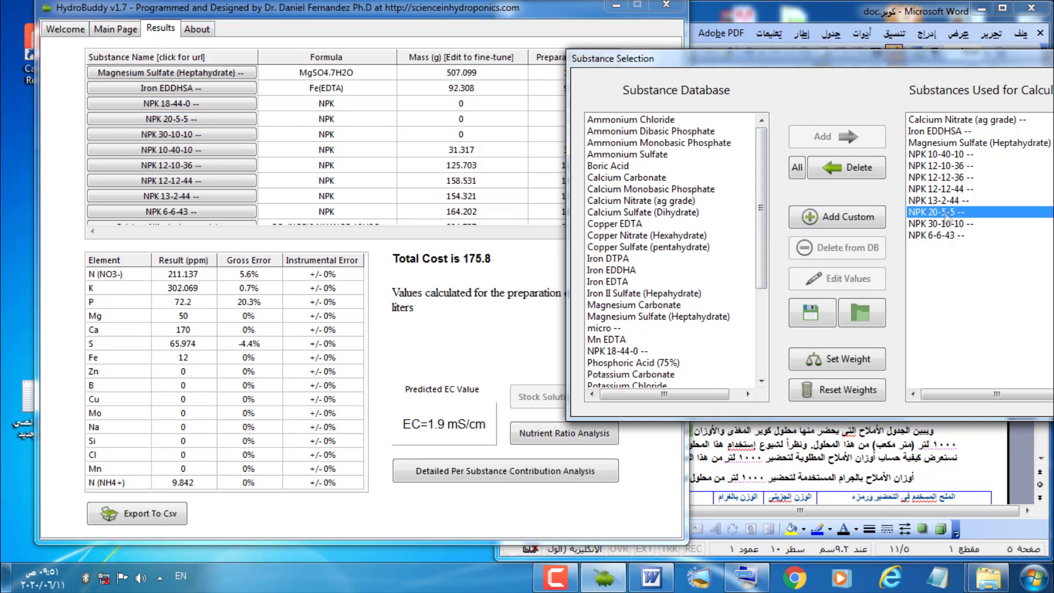
pyautogui.click(850, 179)
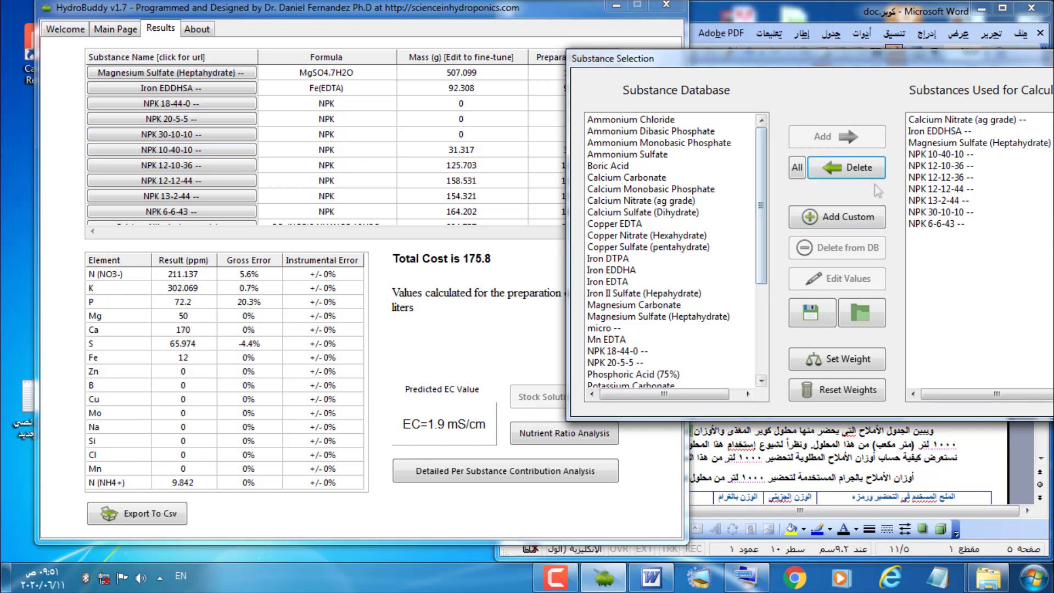
pyautogui.click(949, 214)
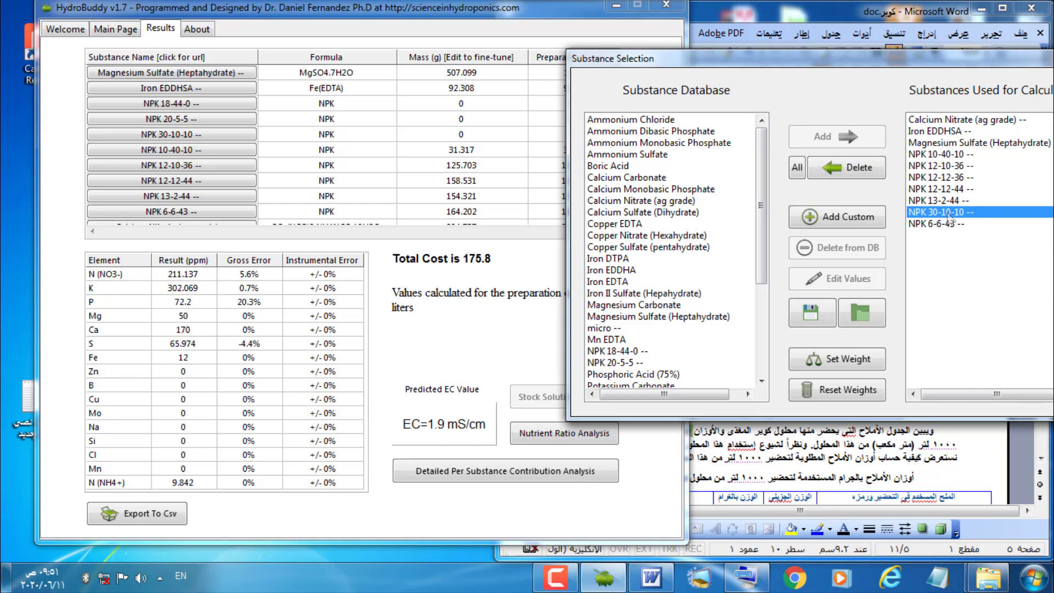
pyautogui.click(852, 166)
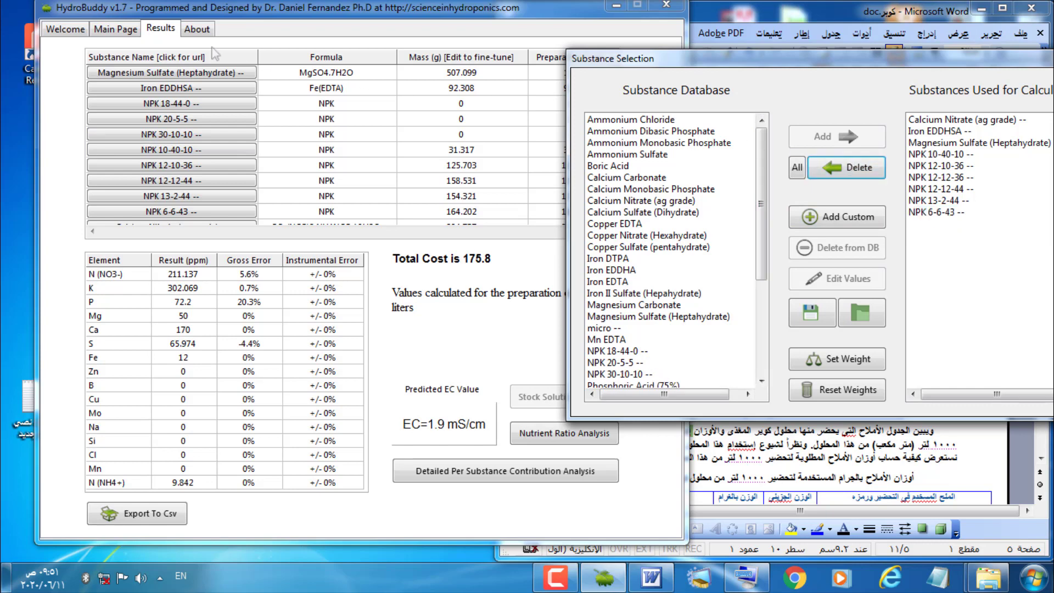
# Carry out the calculation for the desired concentrations with the reduced substance list and dismiss the notice
pyautogui.click(116, 30)
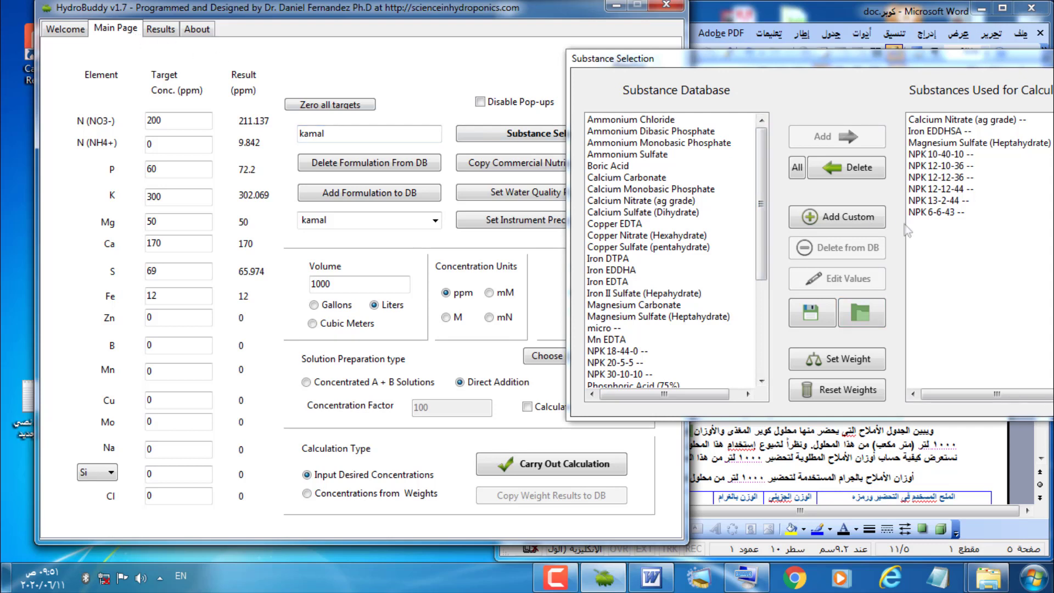
pyautogui.click(597, 465)
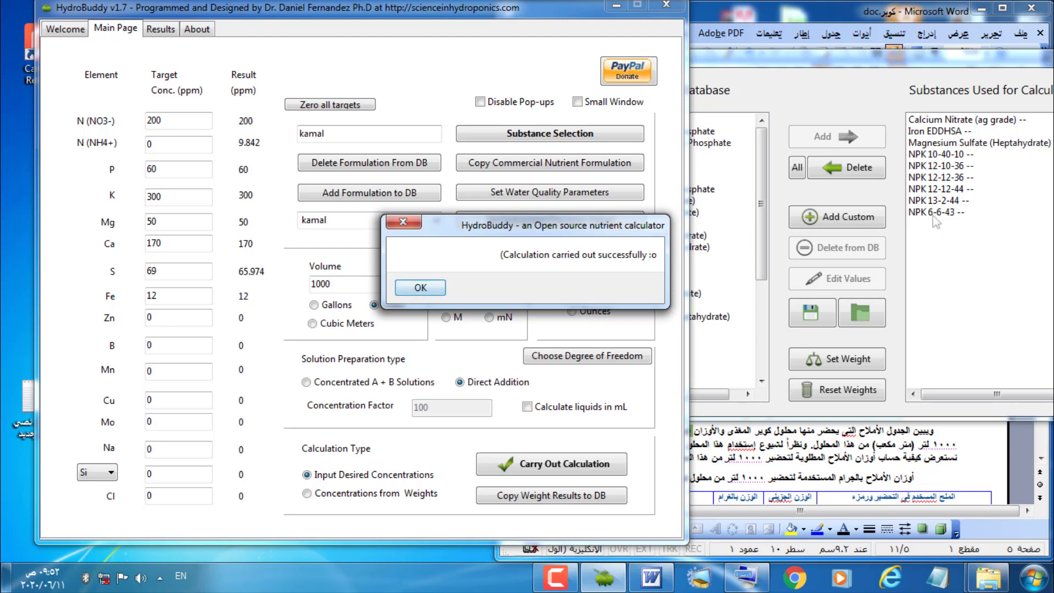
pyautogui.click(421, 291)
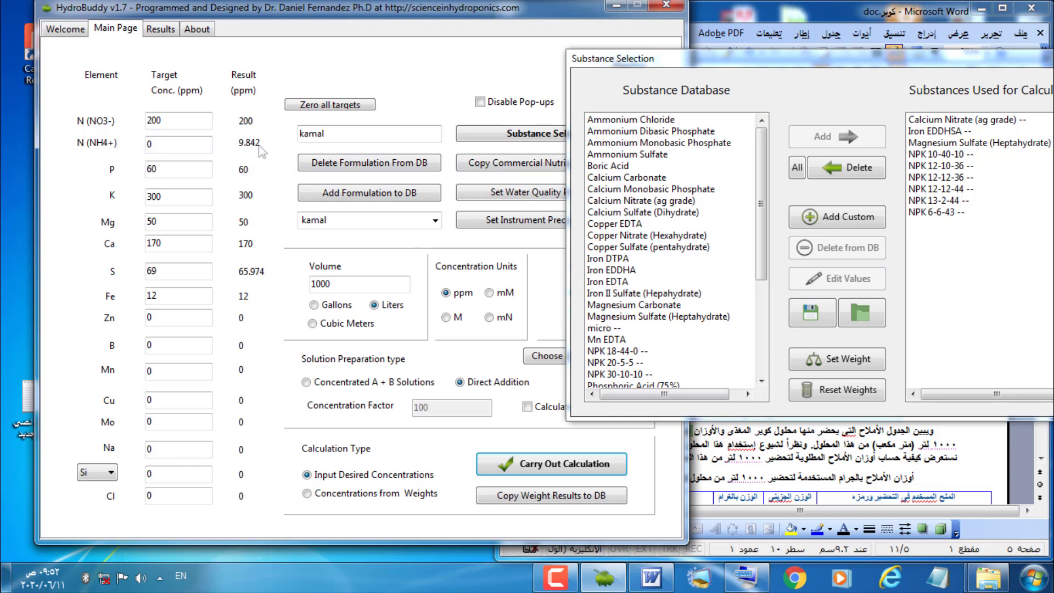
# Set the target concentrations to 10 ppm for N (NH4+) and 190 ppm for N (NO3-)
pyautogui.moveTo(191, 147); pyautogui.dragTo(147, 145)
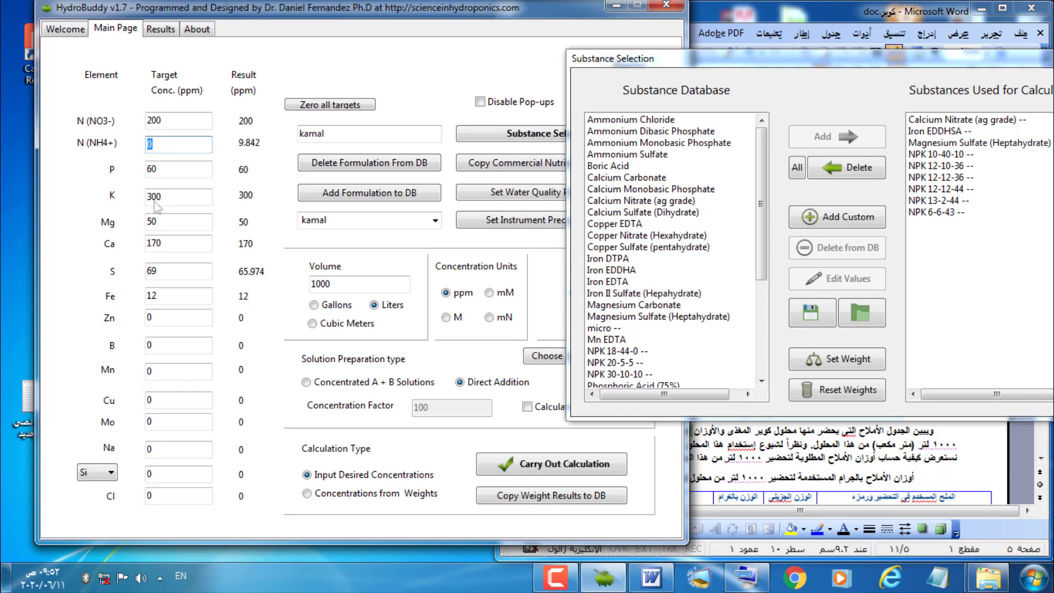
pyautogui.write('10')
pyautogui.hotkey('shift', 'Tab')
pyautogui.write('190')
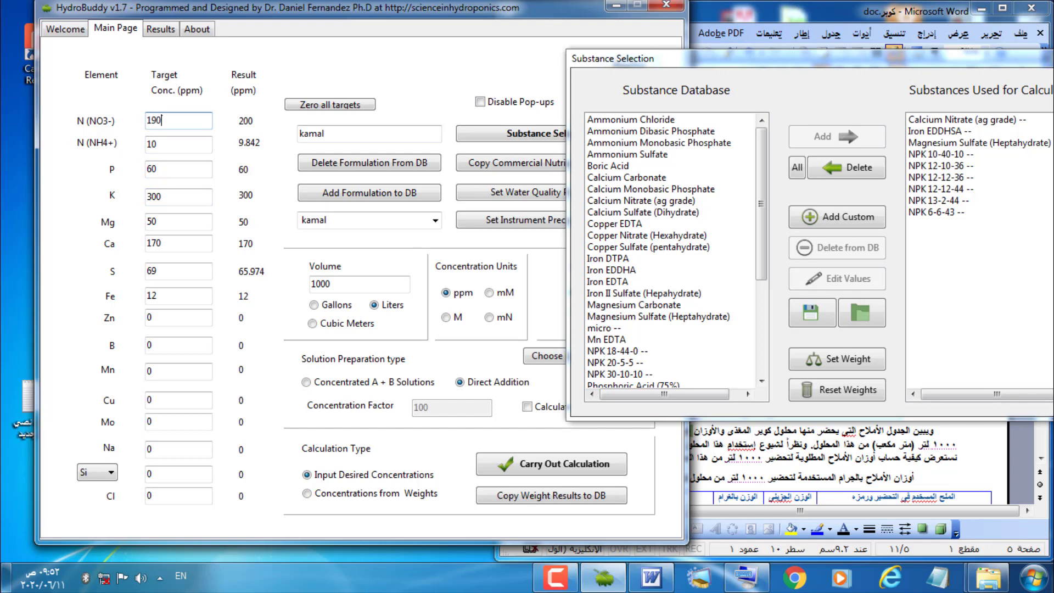
# Check the nitrogen targets against the concentration table in the Word document and return to HydroBuddy
pyautogui.click(647, 582)
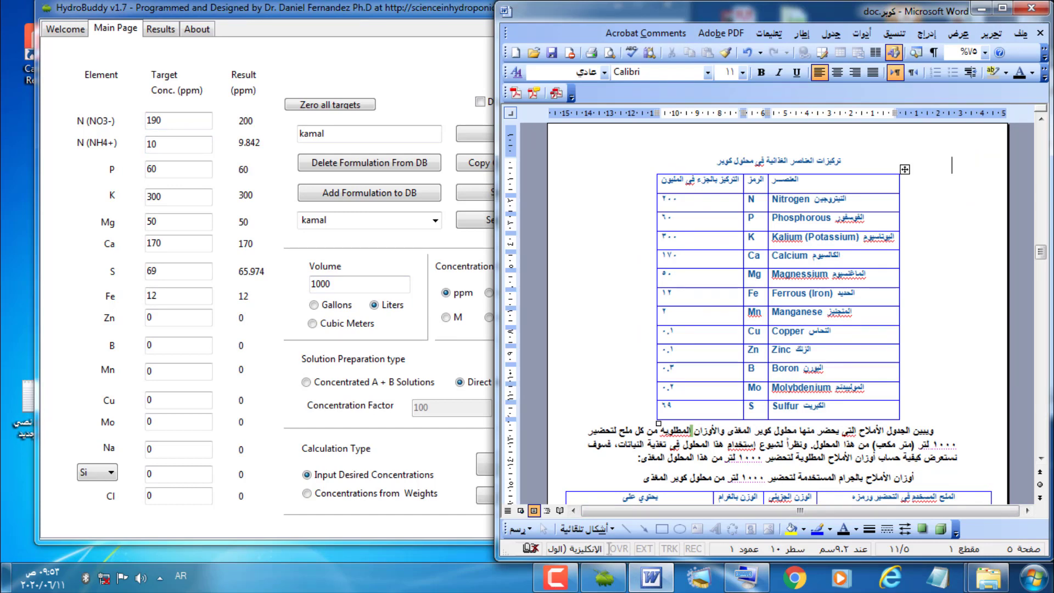
pyautogui.click(190, 118)
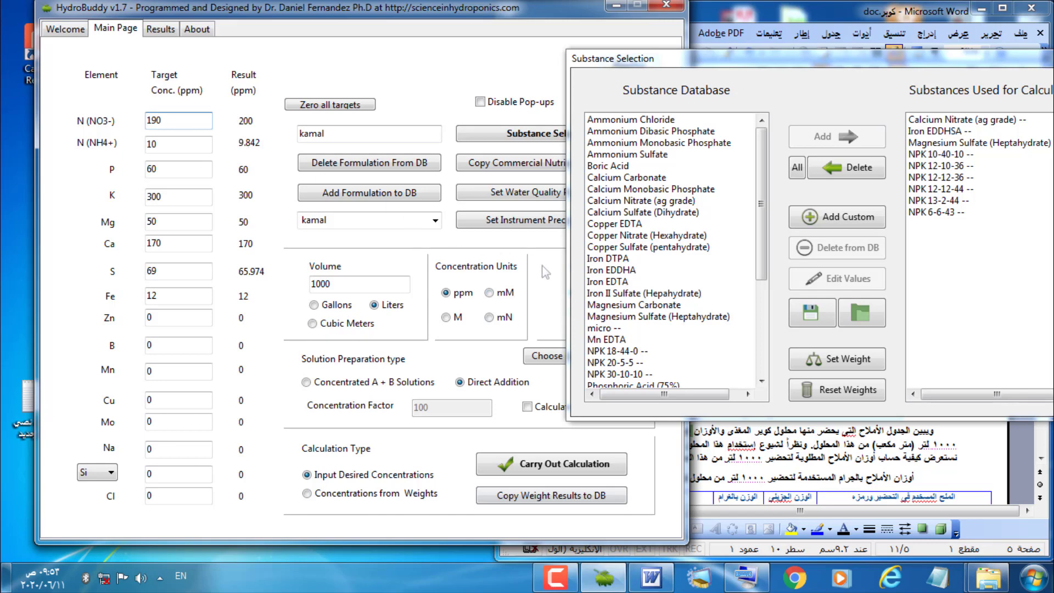
pyautogui.click(652, 576)
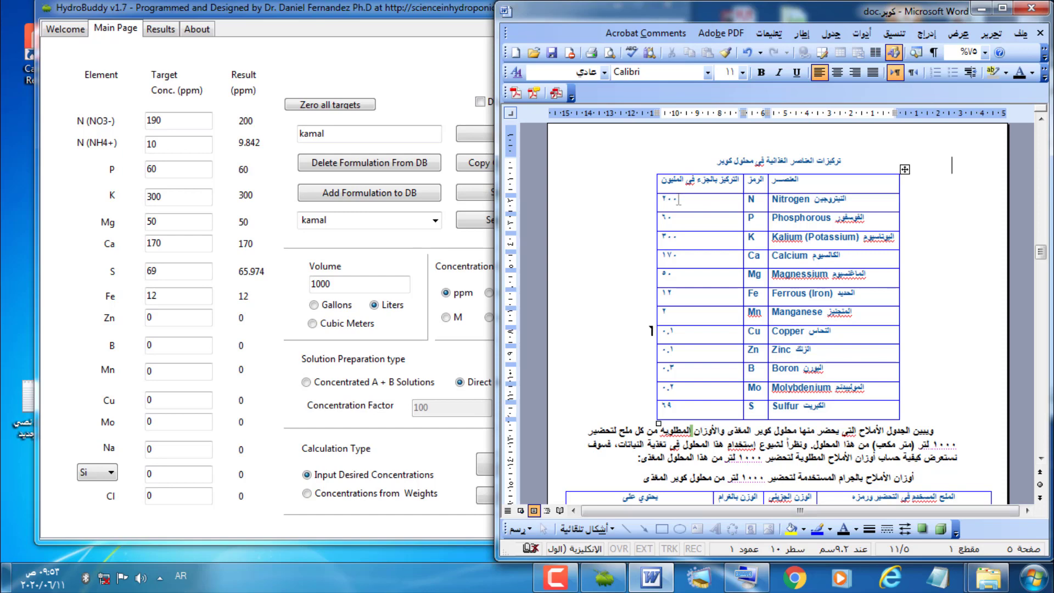
pyautogui.click(308, 133)
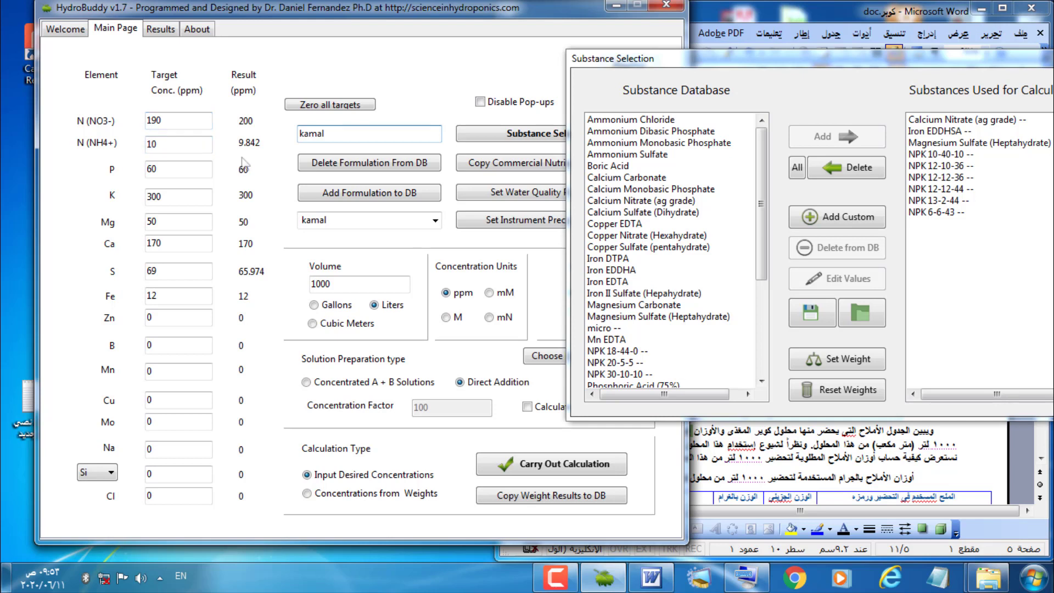
# Compare the used substances with the calculated masses, keeping the substance selection window clear of the mass values
pyautogui.moveTo(825, 64); pyautogui.dragTo(873, 88)
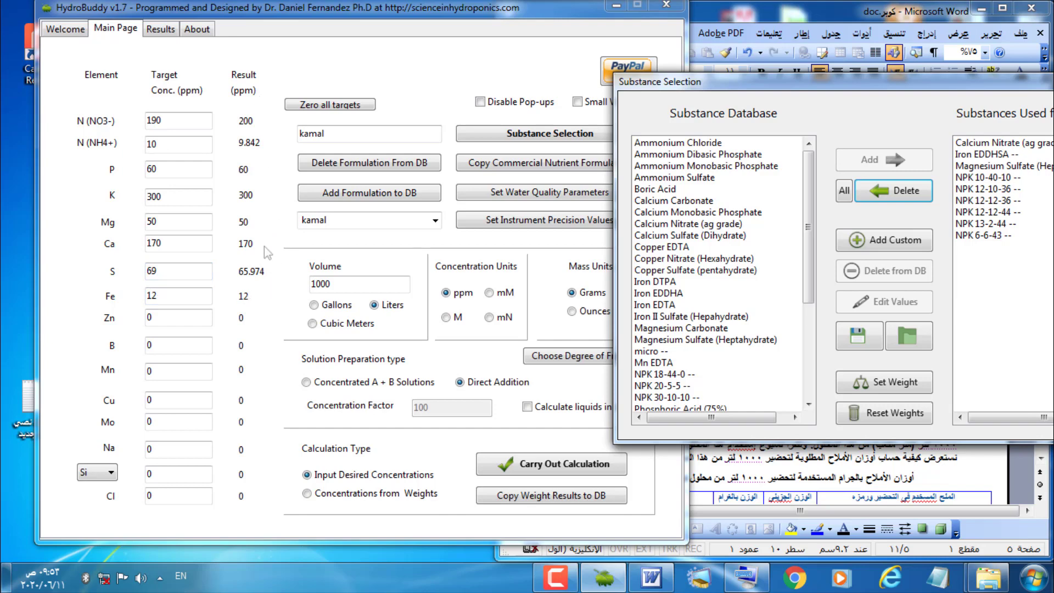
pyautogui.moveTo(714, 81); pyautogui.dragTo(408, 55)
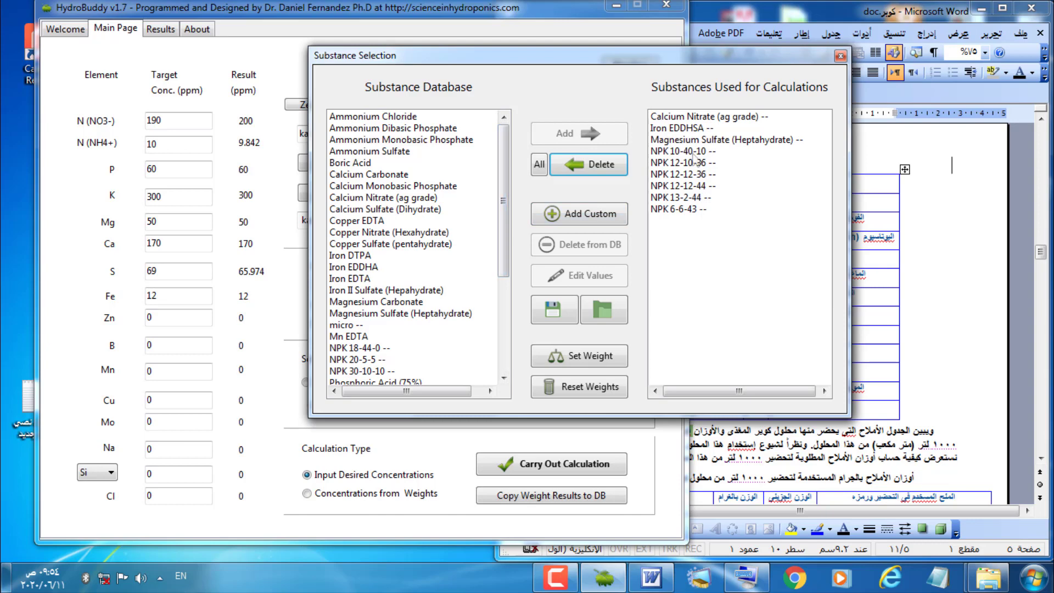
pyautogui.moveTo(379, 56); pyautogui.dragTo(554, 56)
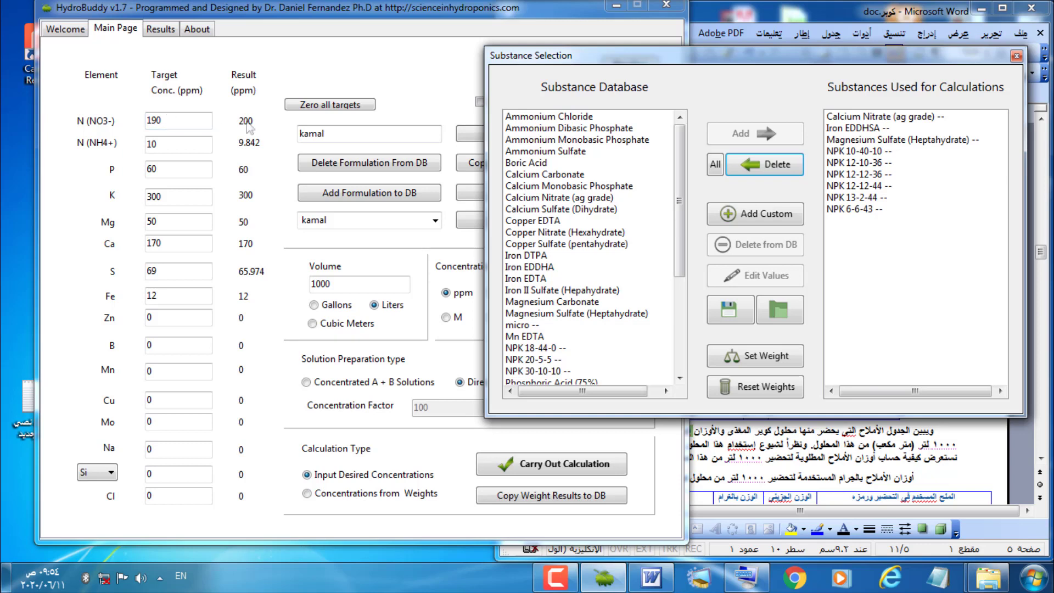
pyautogui.moveTo(625, 64); pyautogui.dragTo(545, 54)
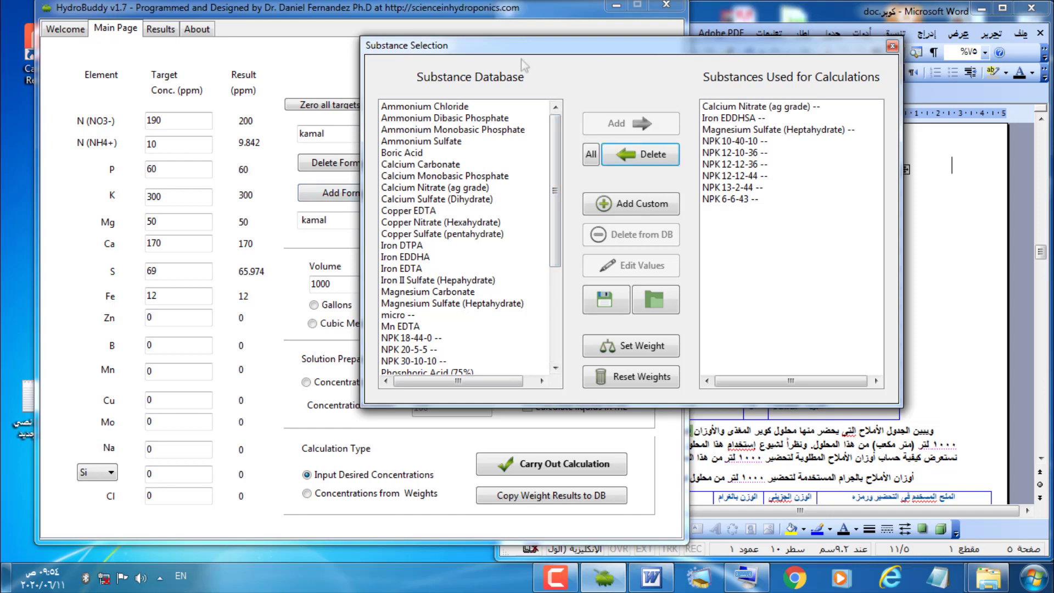
pyautogui.moveTo(495, 47); pyautogui.dragTo(593, 60)
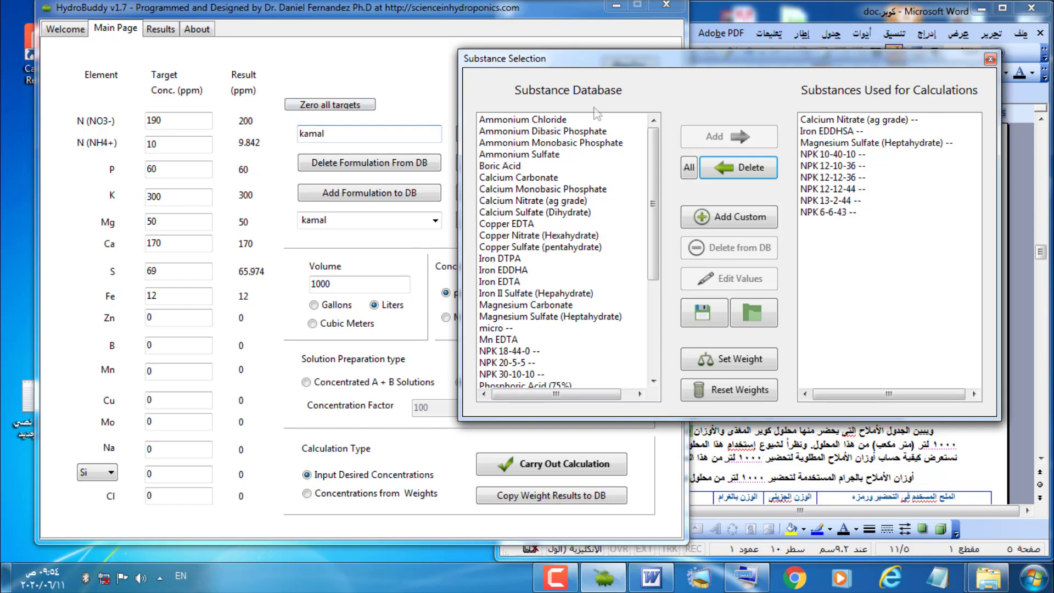
pyautogui.click(159, 29)
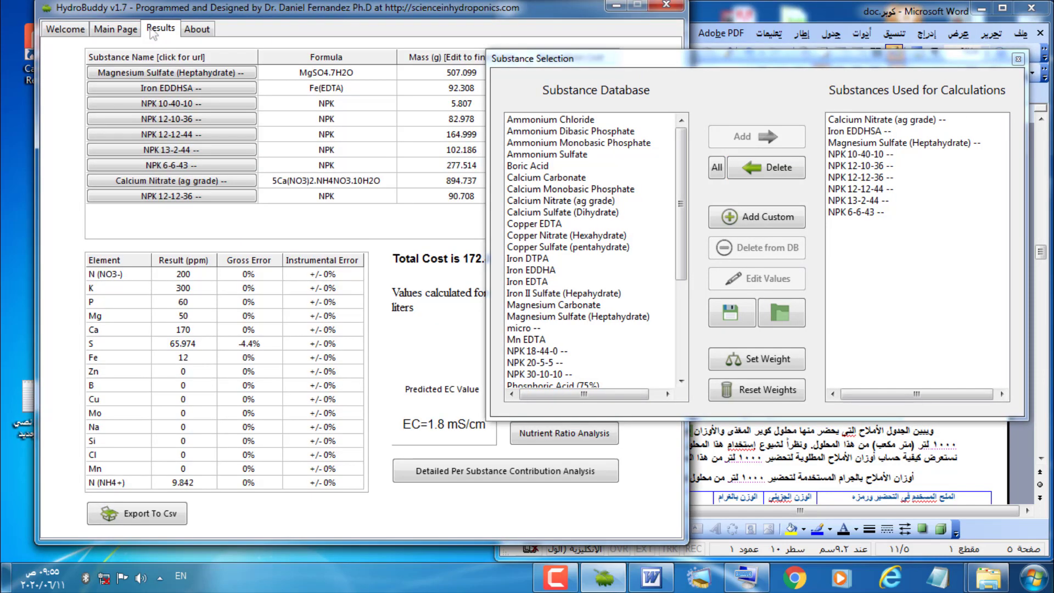
pyautogui.moveTo(544, 63); pyautogui.dragTo(589, 62)
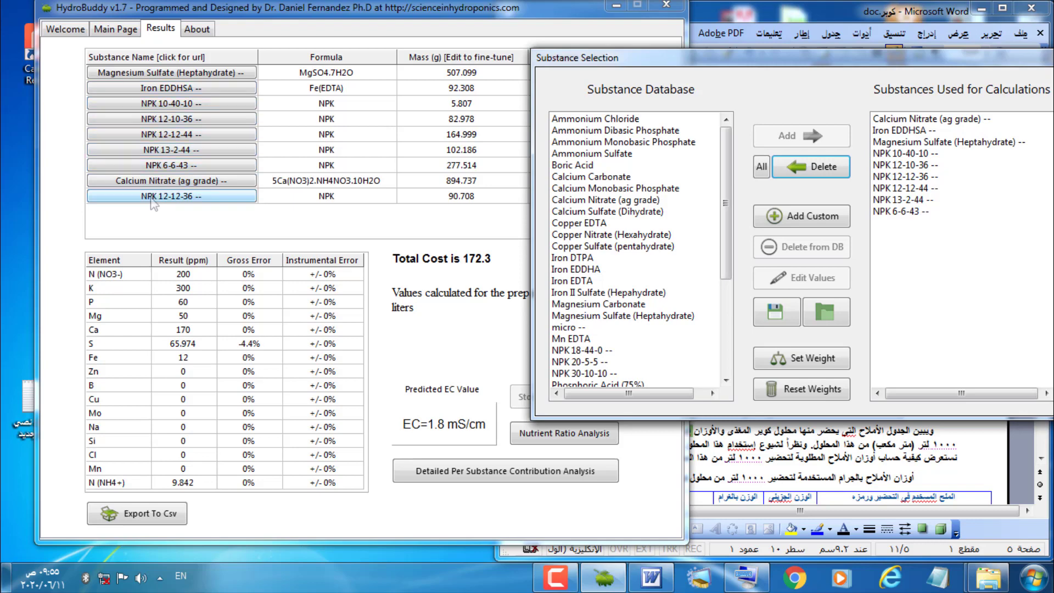
pyautogui.click(460, 108)
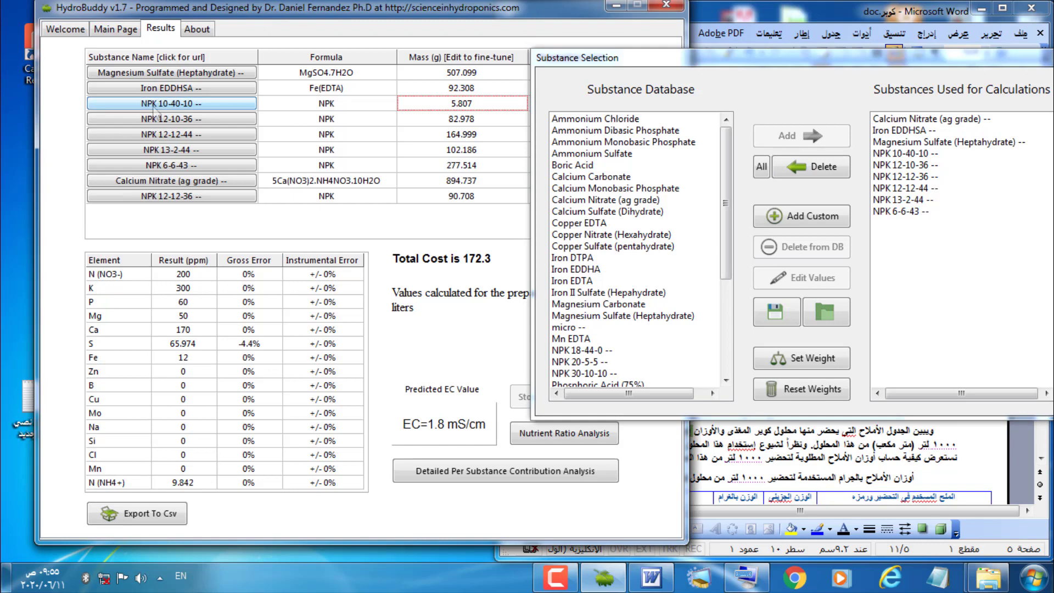
# Remove NPK 10-40-10, NPK 12-12-36 and NPK 13-2-44 from the substances used for calculations
pyautogui.click(905, 155)
pyautogui.click(827, 168)
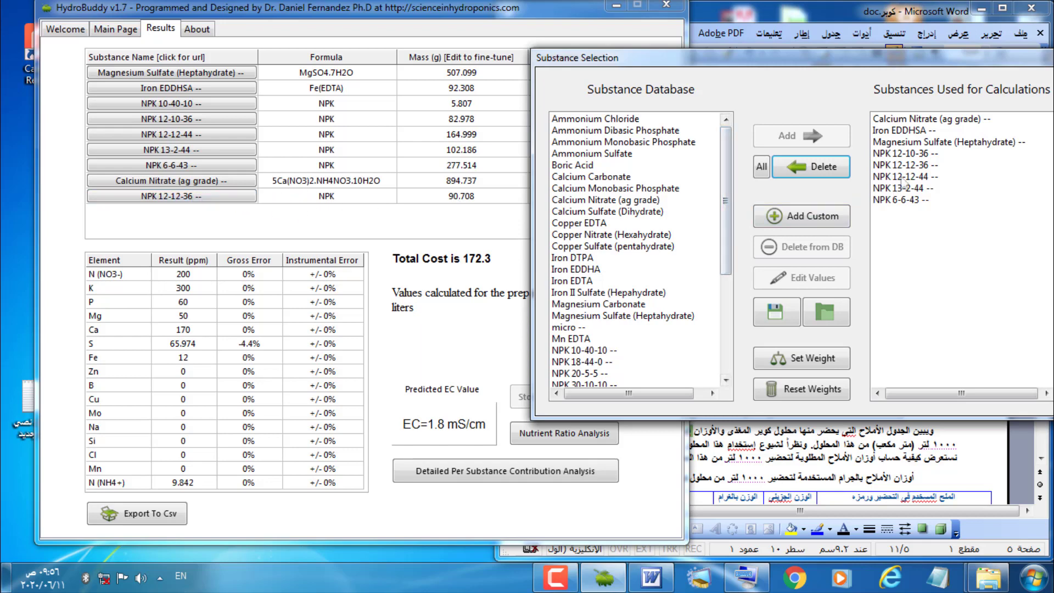
pyautogui.click(914, 165)
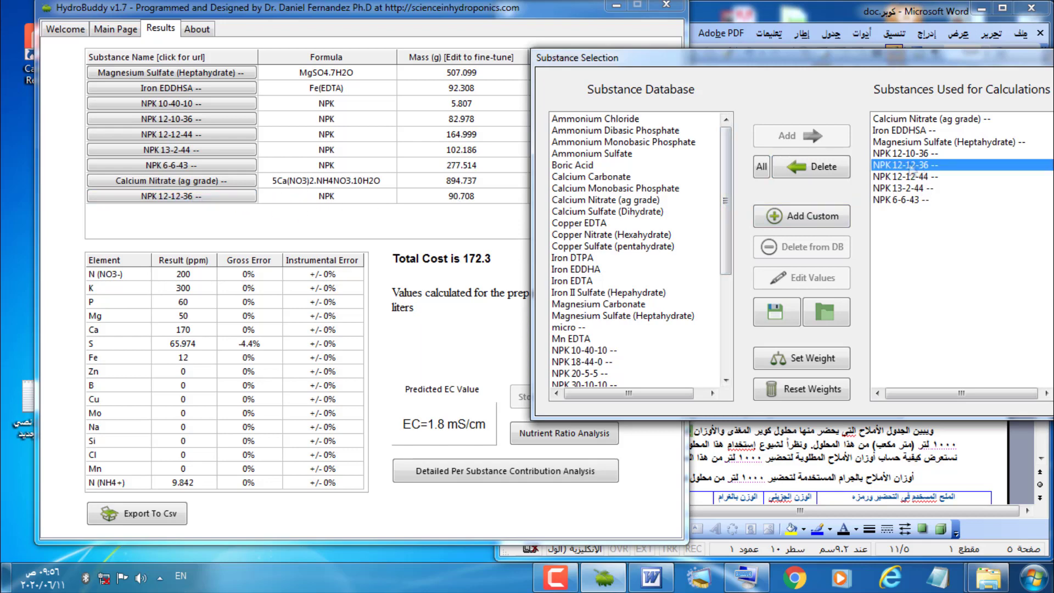
pyautogui.click(840, 168)
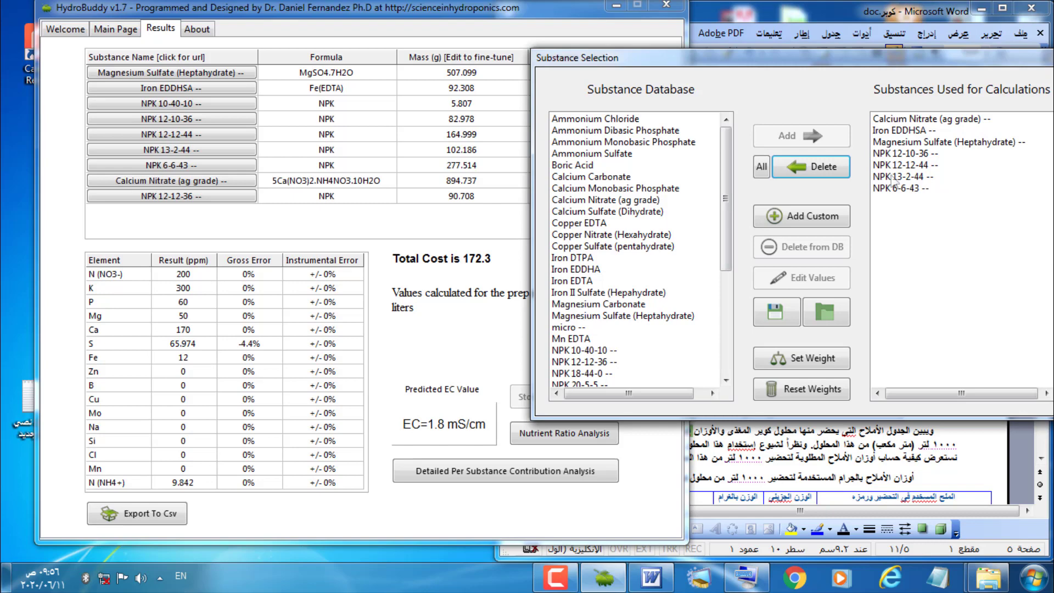
pyautogui.click(895, 176)
pyautogui.click(824, 172)
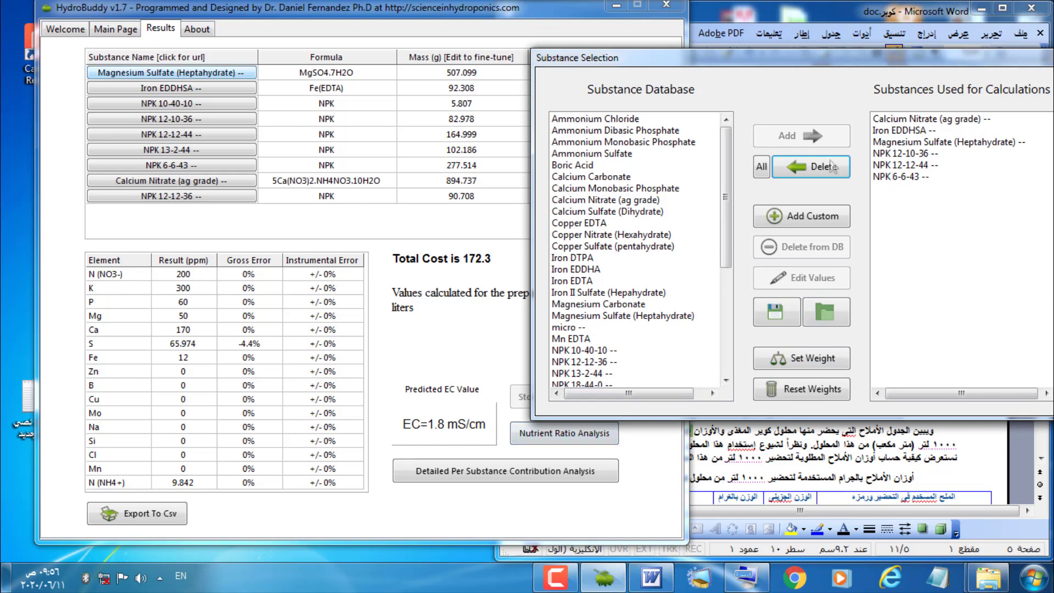
# Carry out the calculation with the 190 and 10 ppm nitrogen targets and show the resulting substance masses
pyautogui.click(132, 31)
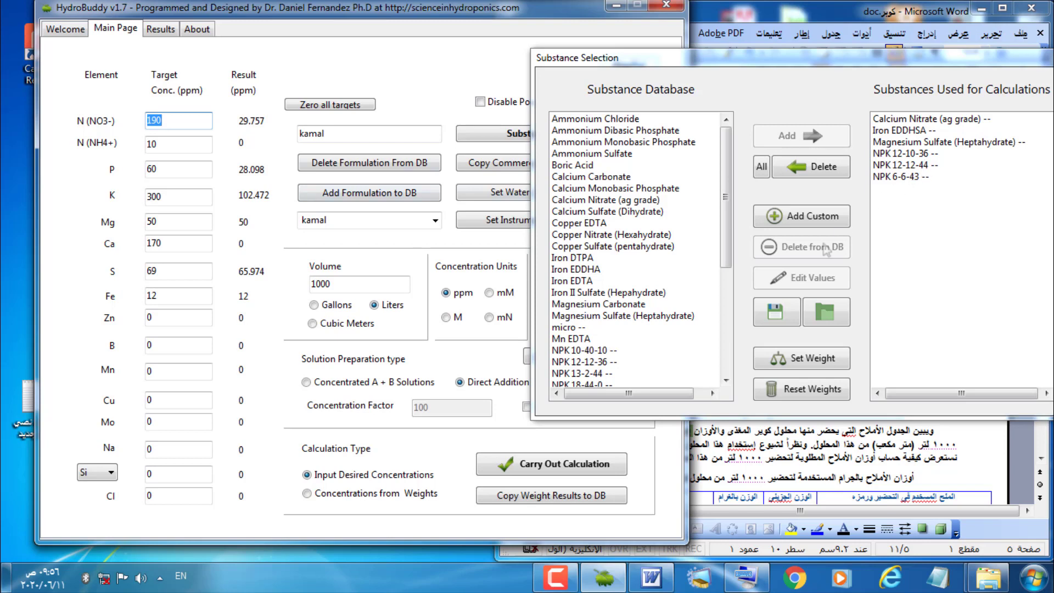
pyautogui.click(552, 475)
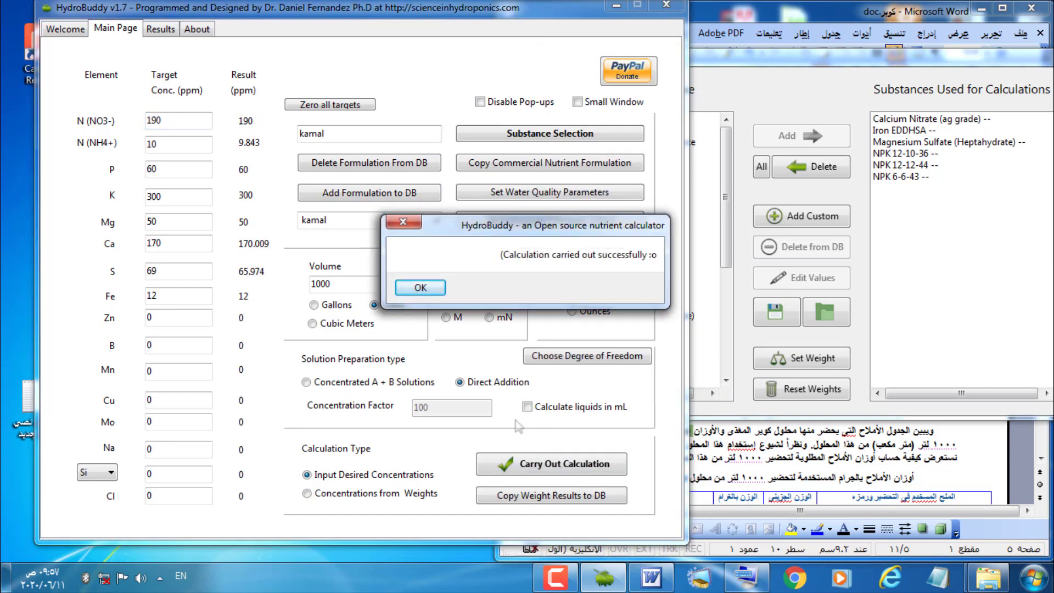
pyautogui.click(420, 287)
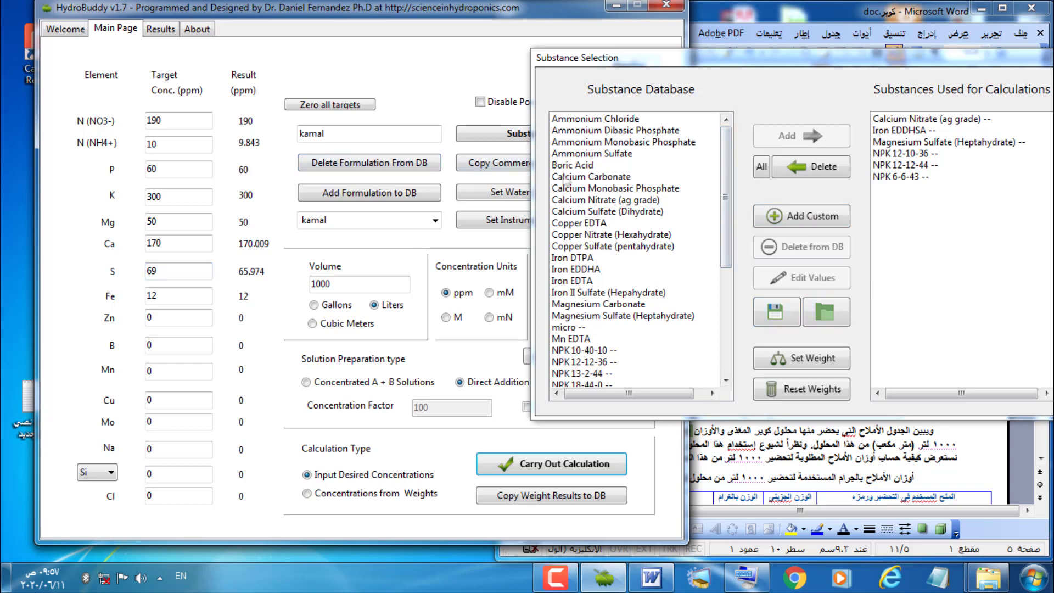
pyautogui.click(170, 35)
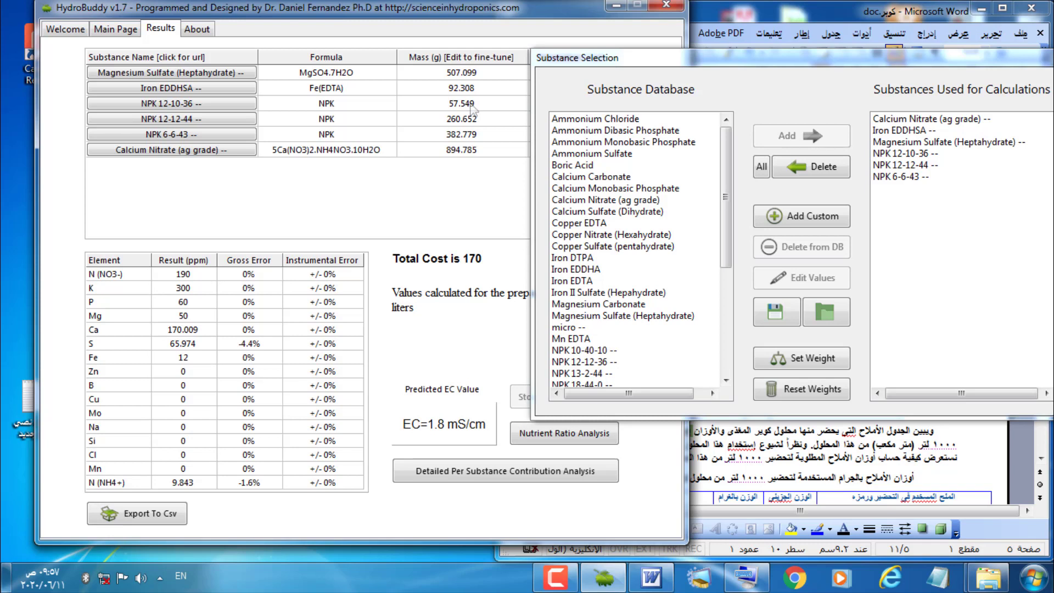
# Recalculate without NPK 12-10-36 among the used substances and show the new substance masses
pyautogui.click(894, 155)
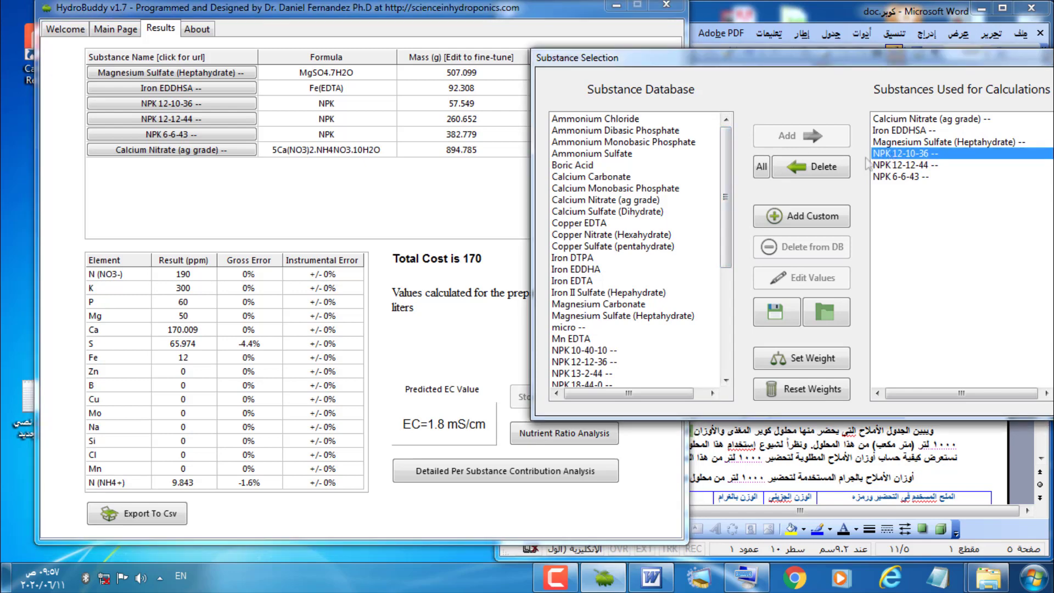
pyautogui.click(824, 170)
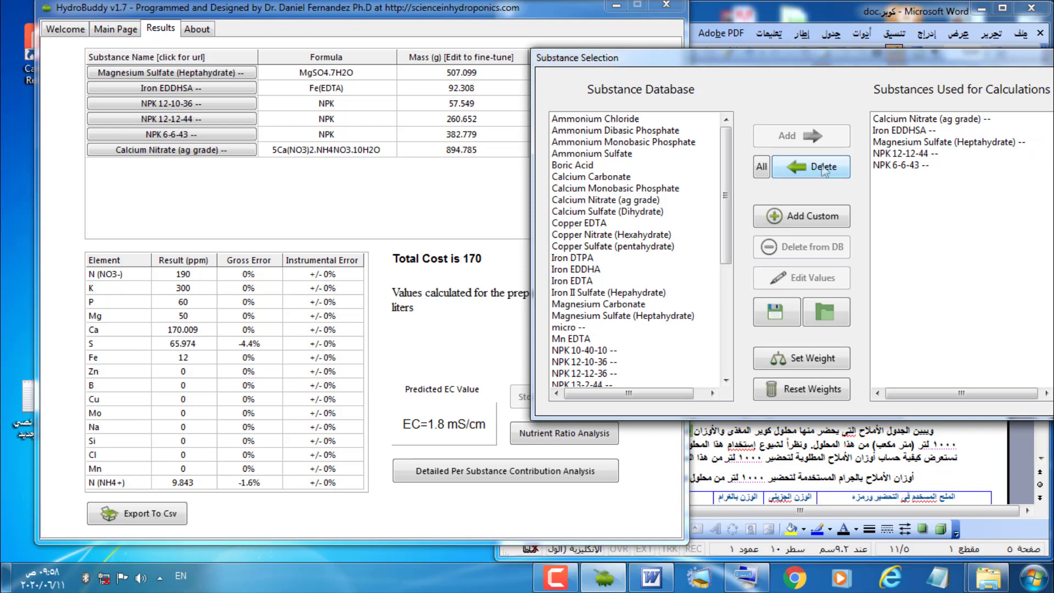
pyautogui.click(112, 33)
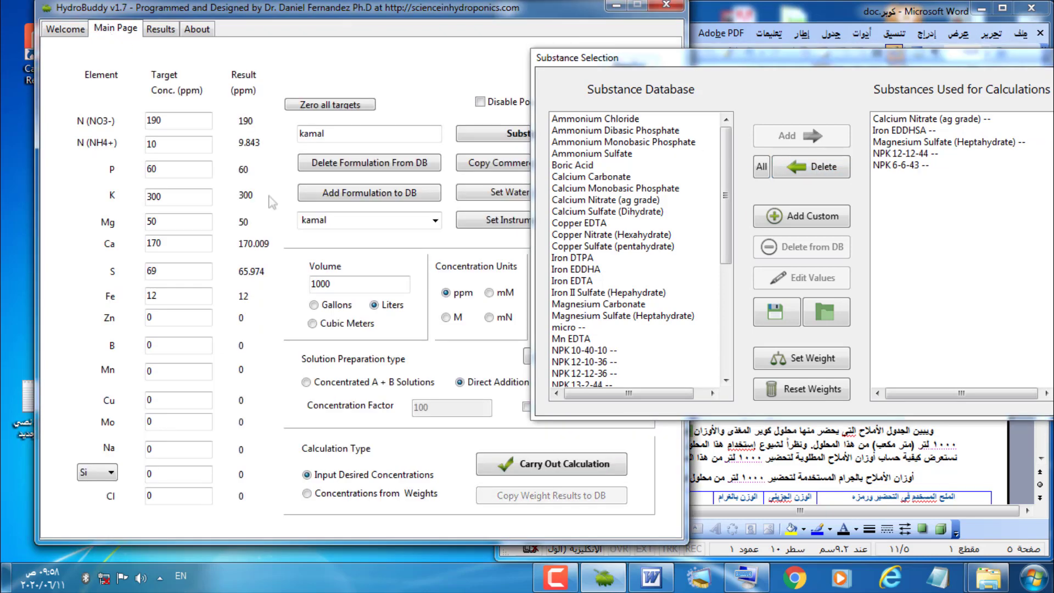
pyautogui.click(536, 467)
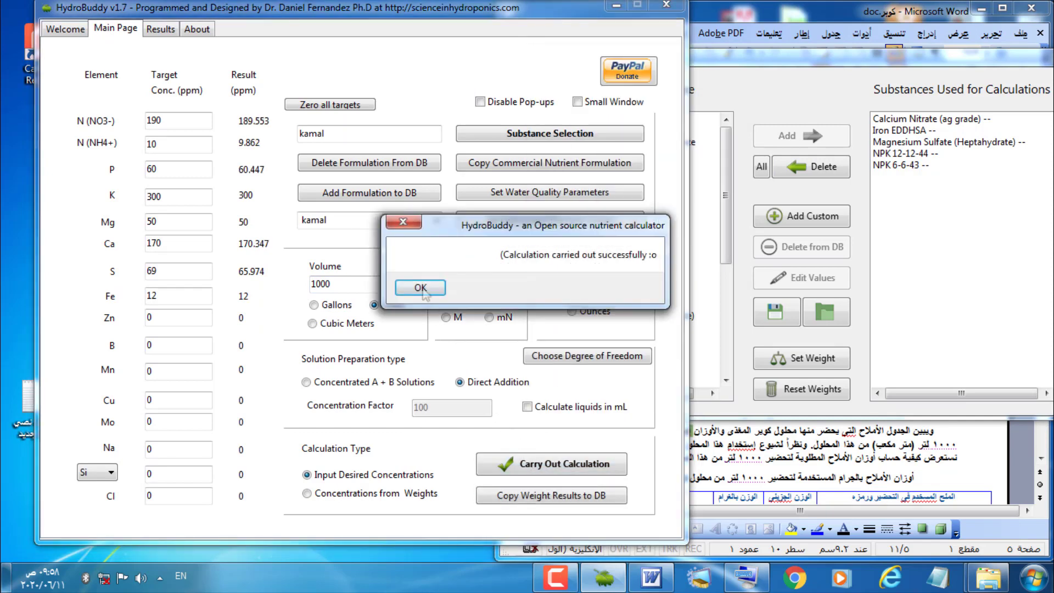
pyautogui.click(421, 288)
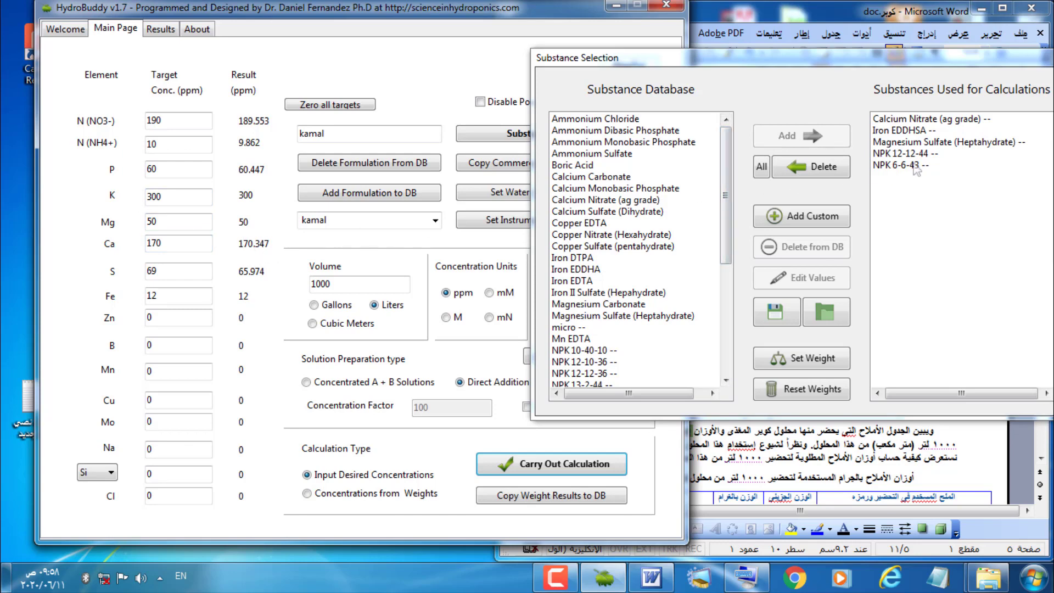
pyautogui.click(161, 29)
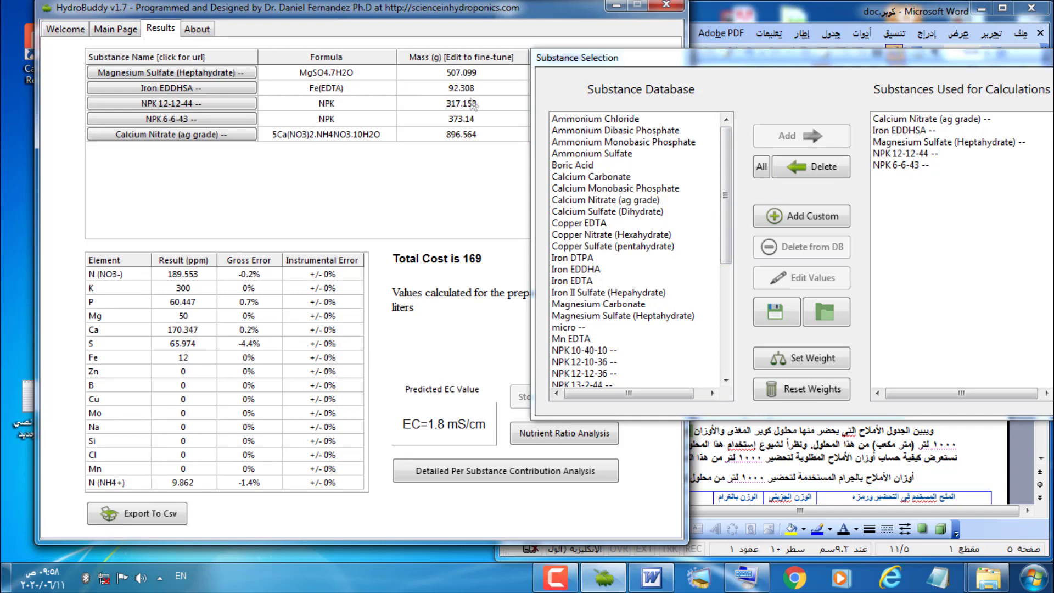
# Try the calculation without NPK 6-6-43, leaving NPK 12-12-44 as the only NPK fertilizer among the used substances
pyautogui.click(133, 31)
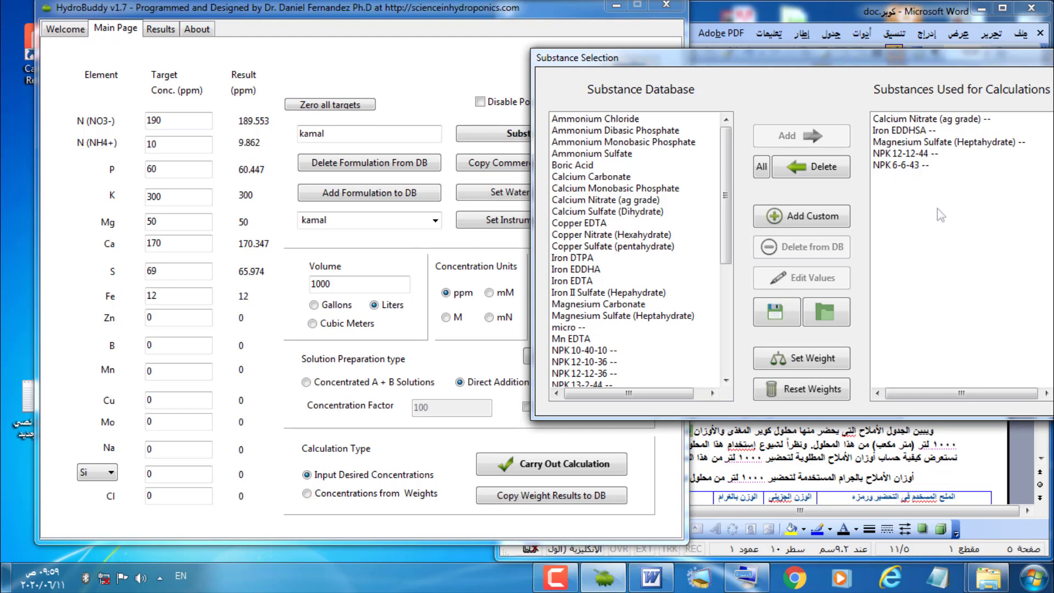
pyautogui.click(907, 166)
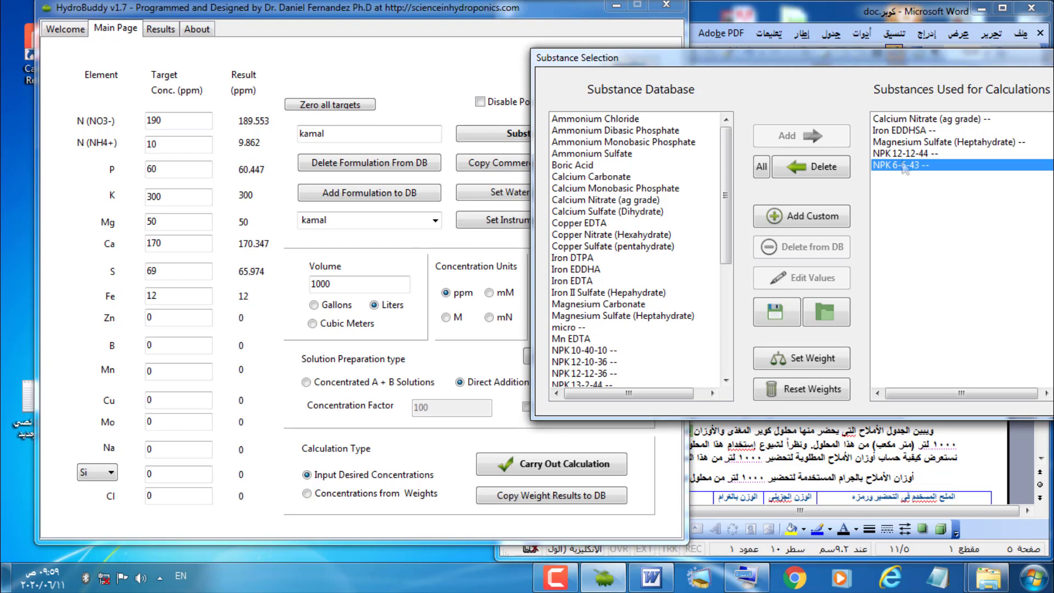
pyautogui.click(905, 154)
pyautogui.click(905, 166)
pyautogui.click(812, 171)
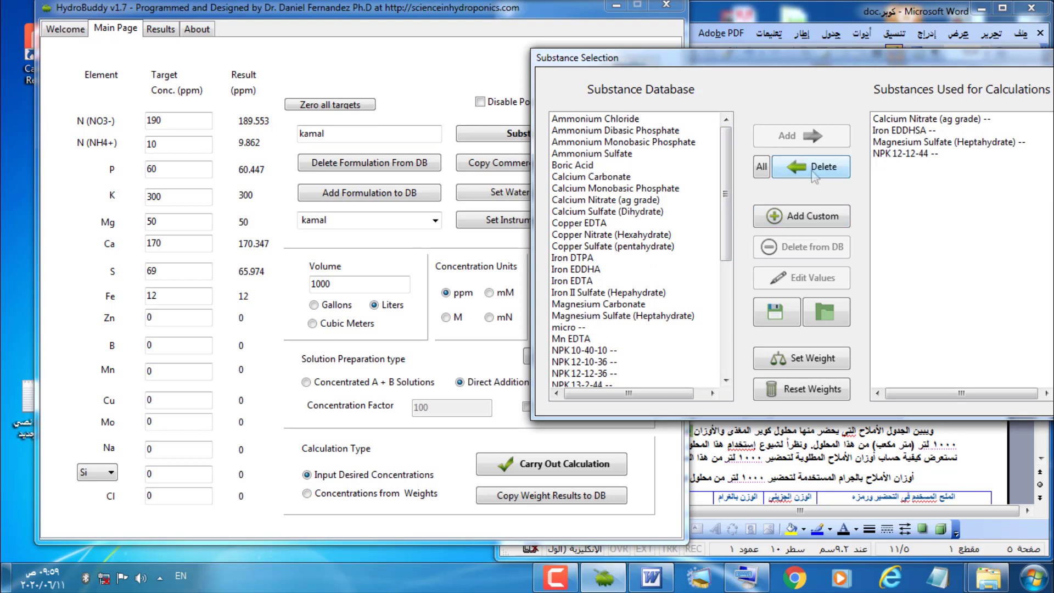
pyautogui.click(577, 471)
pyautogui.click(423, 288)
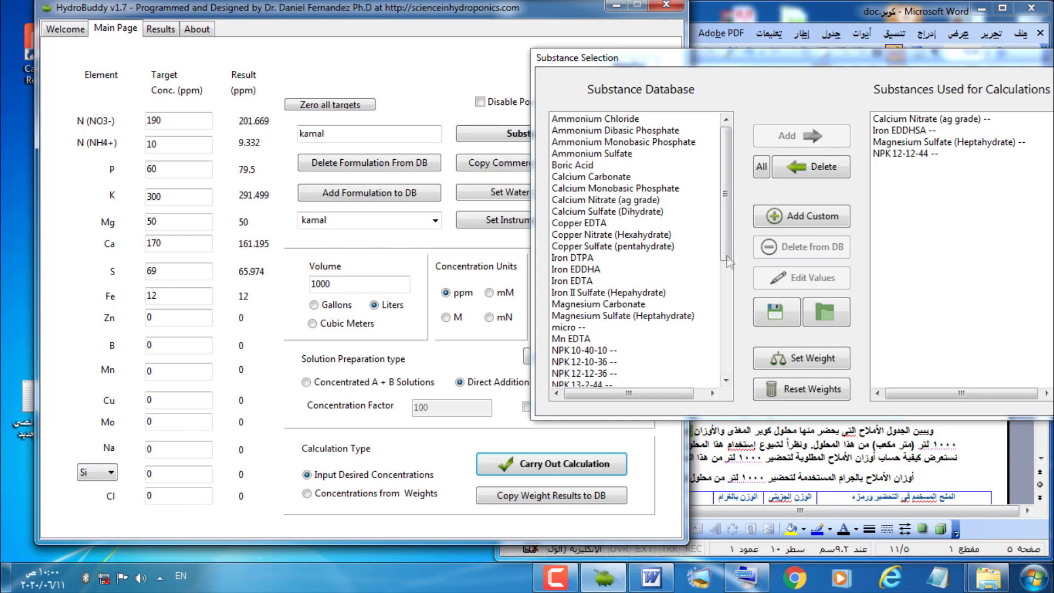
# Recalculate with NPK 6-6-43 restored to the used substances, and check the resulting substance masses
pyautogui.moveTo(727, 259); pyautogui.dragTo(729, 262)
pyautogui.scroll(-1, 729, 262)
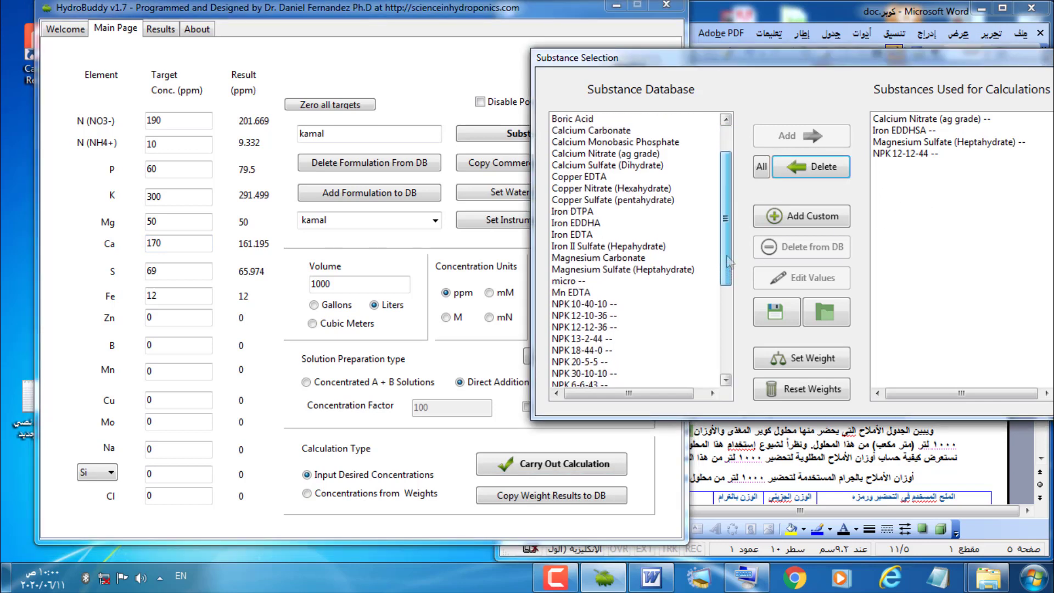
pyautogui.scroll(-1, 728, 262)
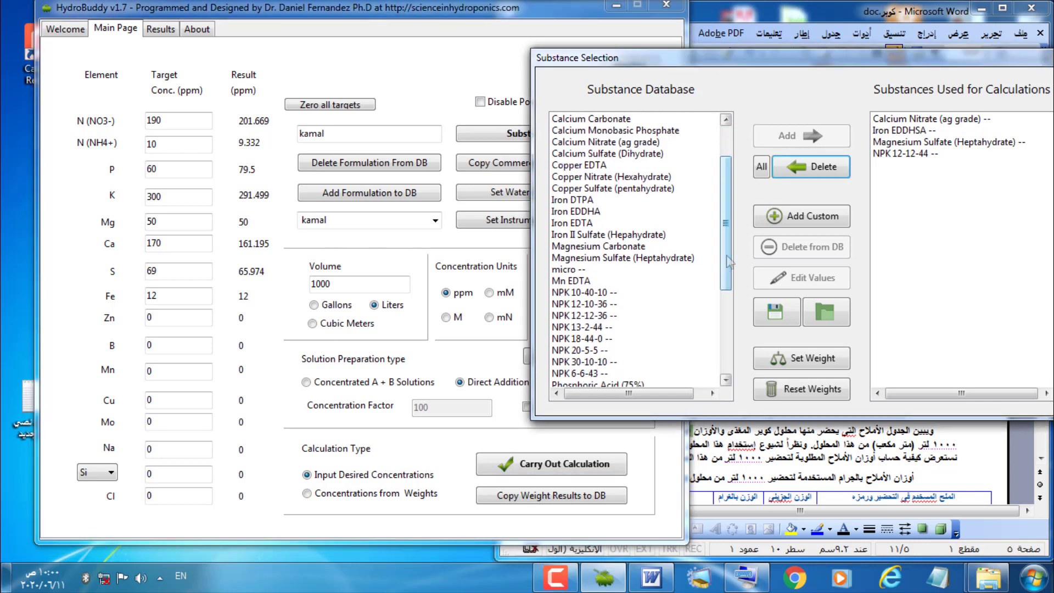
pyautogui.click(581, 374)
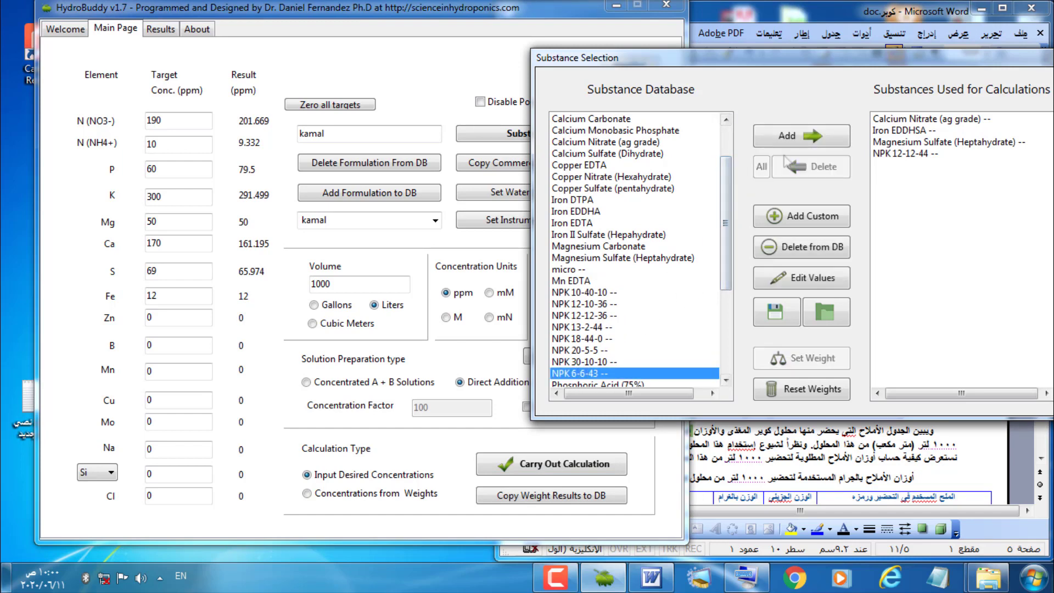
pyautogui.click(799, 150)
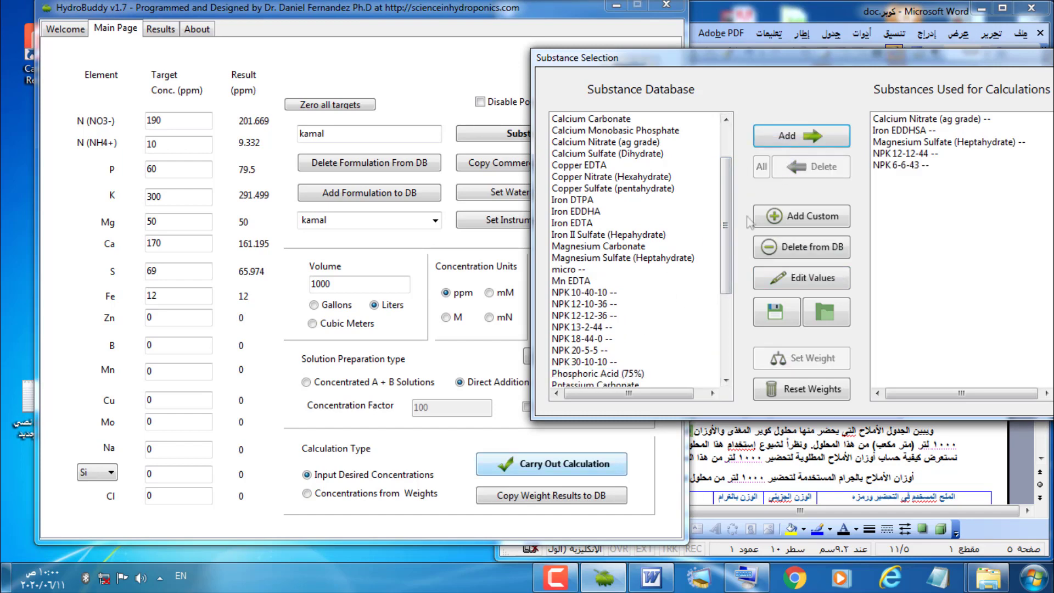
pyautogui.click(577, 473)
pyautogui.click(421, 287)
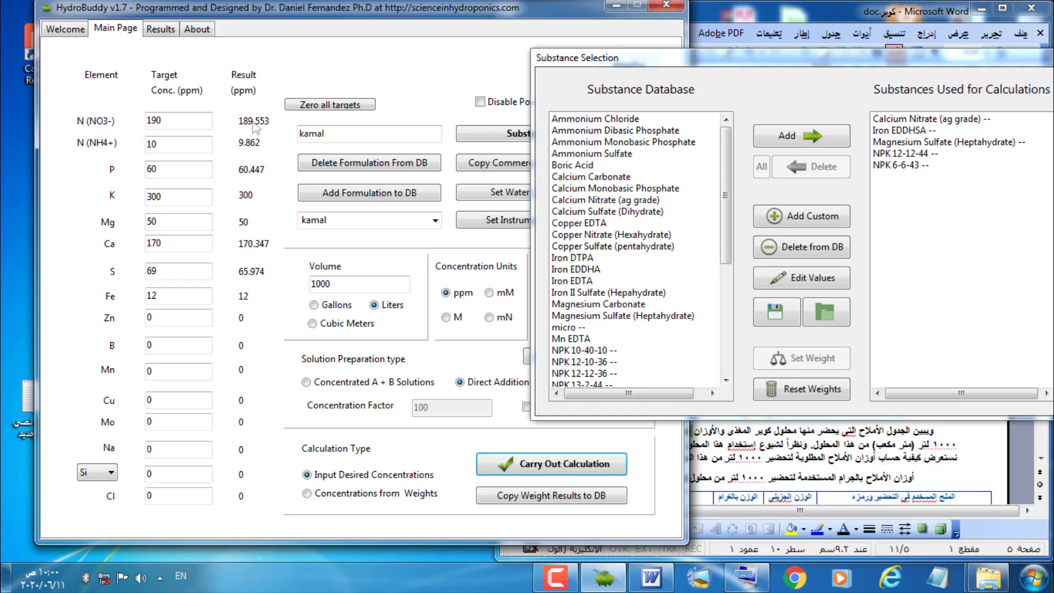
pyautogui.click(161, 30)
pyautogui.click(115, 28)
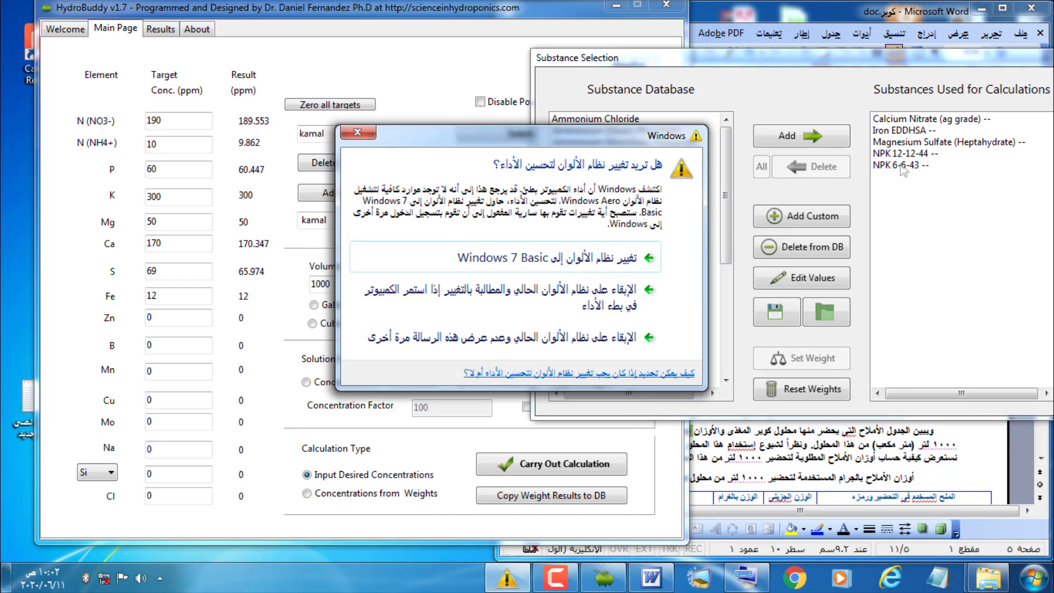
# Dismiss the Windows colour scheme prompt and move the substance selection window fully into view
pyautogui.click(359, 133)
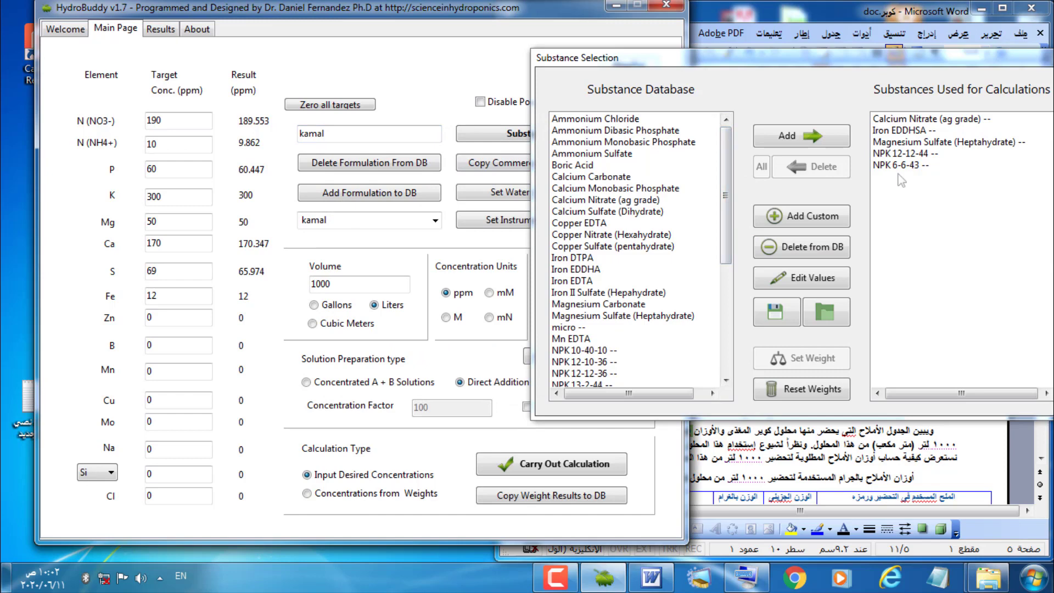
pyautogui.moveTo(935, 64); pyautogui.dragTo(870, 70)
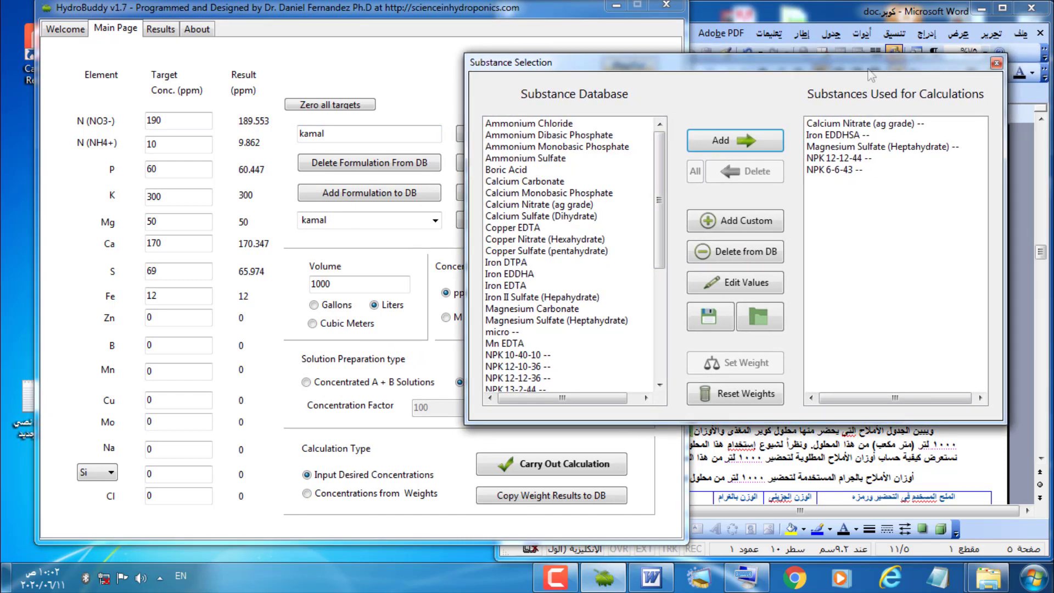